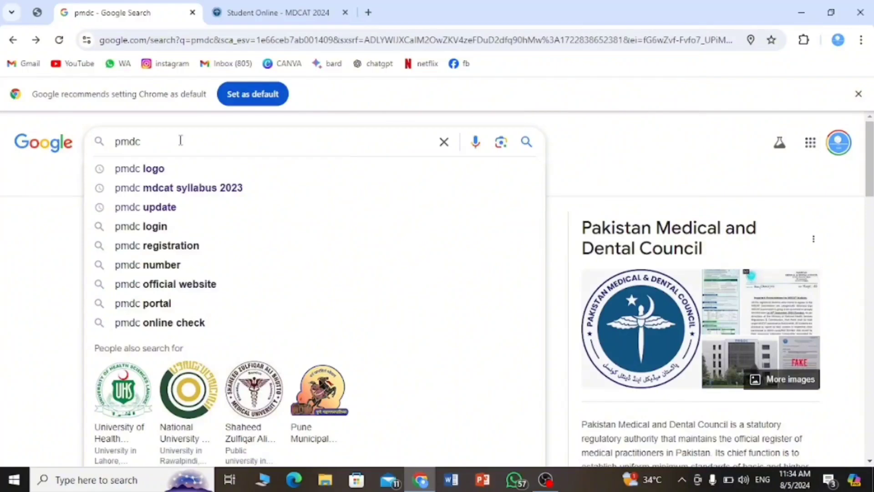
Search Google for 'pmdc' to list the Pakistan Medical and Dental Council site.
key(Return)
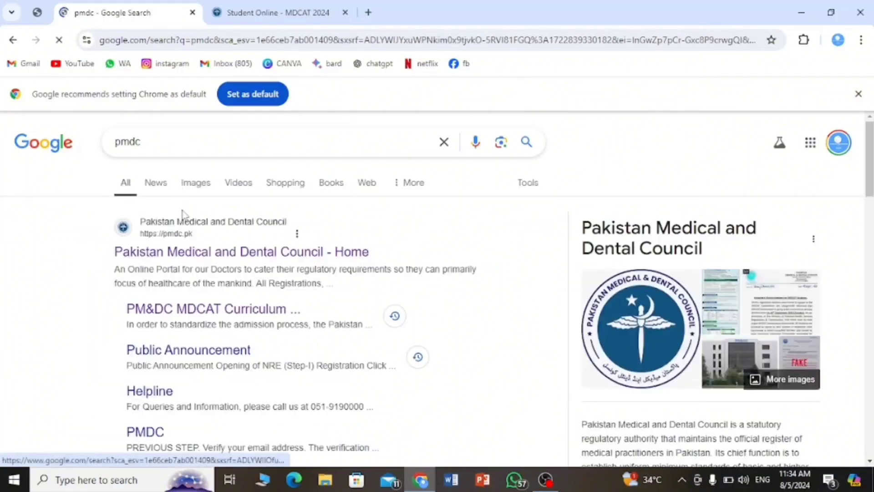
Open the Pakistan Medical and Dental Council homepage and read the MDCAT-2024 public notice.
click(194, 260)
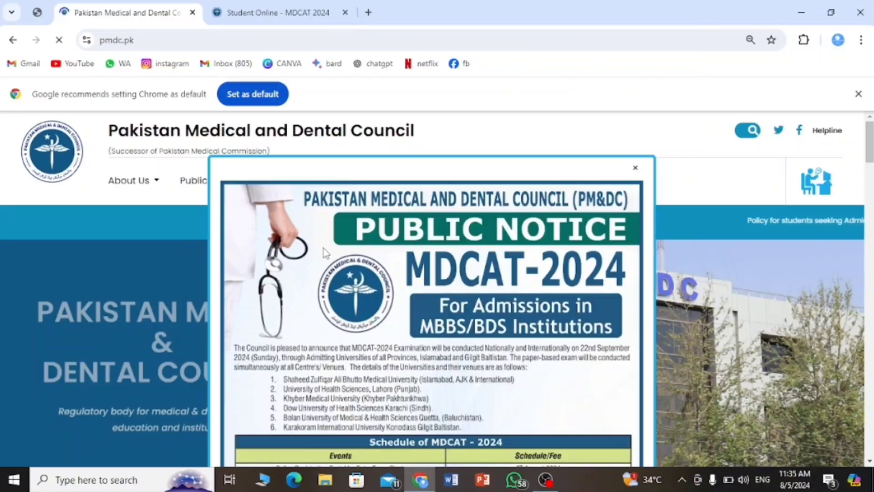
scroll(325, 252, down, 3)
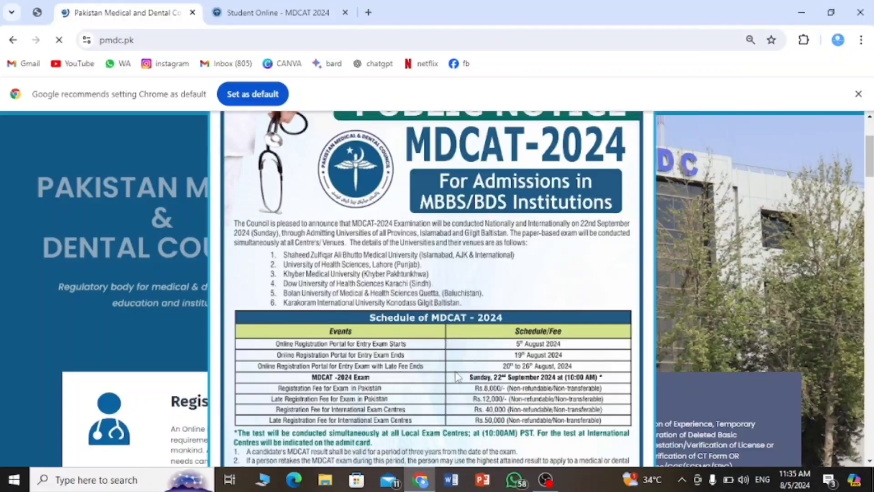
scroll(378, 382, down, 6)
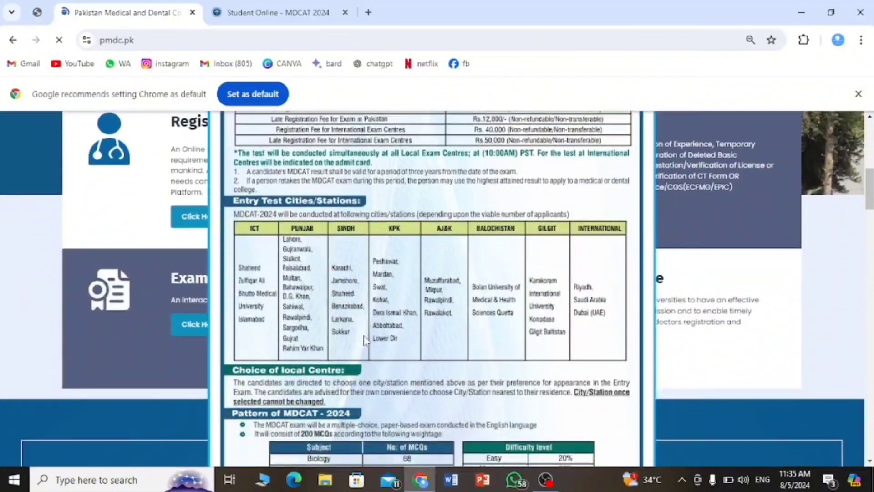
scroll(364, 341, down, 4)
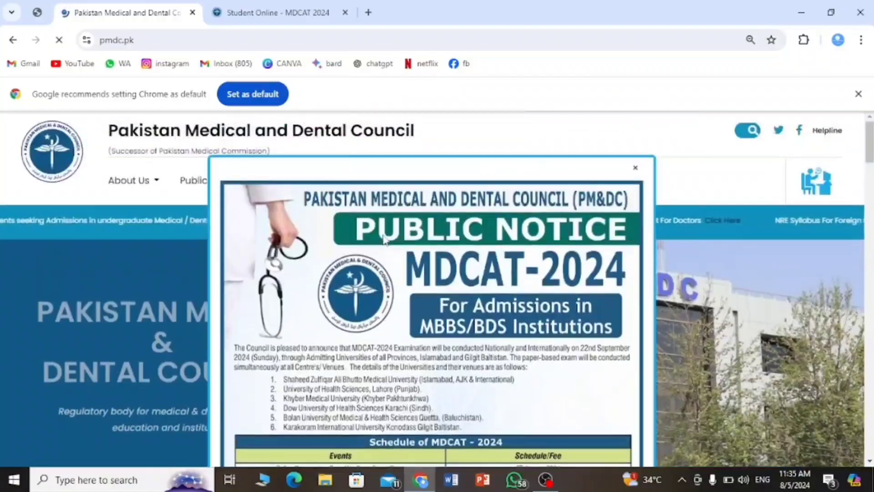
Dismiss the MDCAT-2024 notice and scroll down to the Exams Online service cards.
click(636, 170)
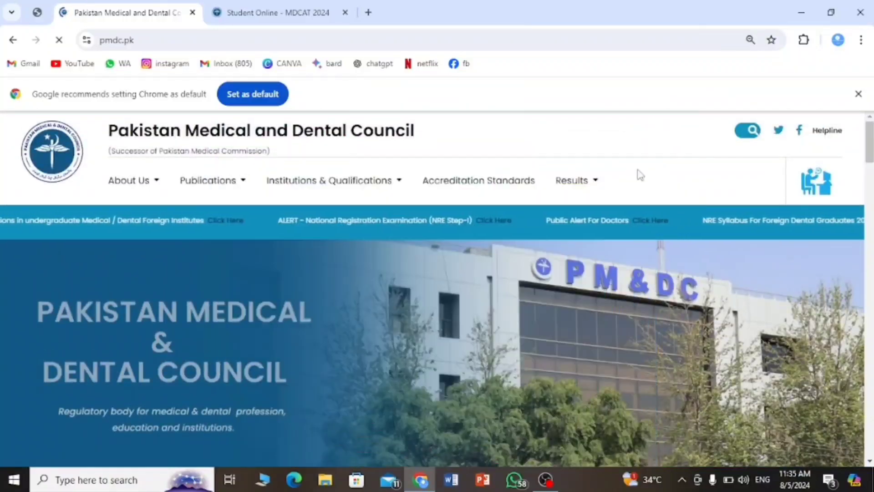
scroll(447, 264, down, 10)
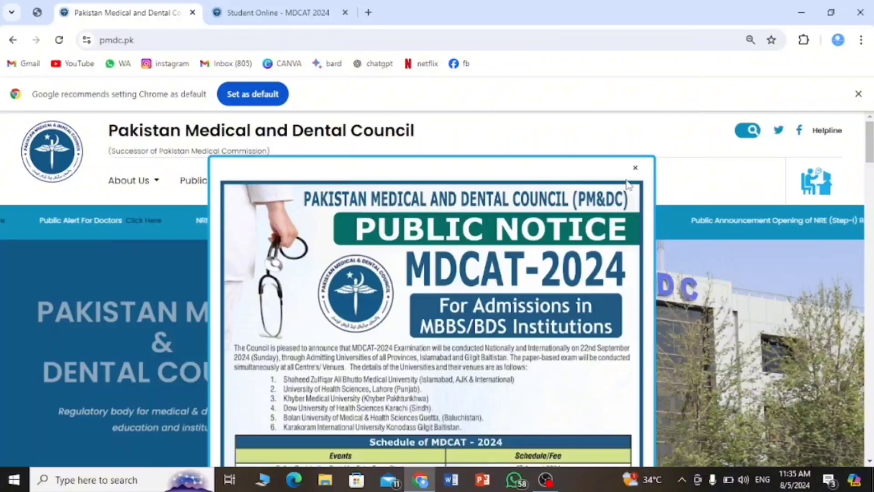
click(636, 170)
scroll(422, 316, down, 6)
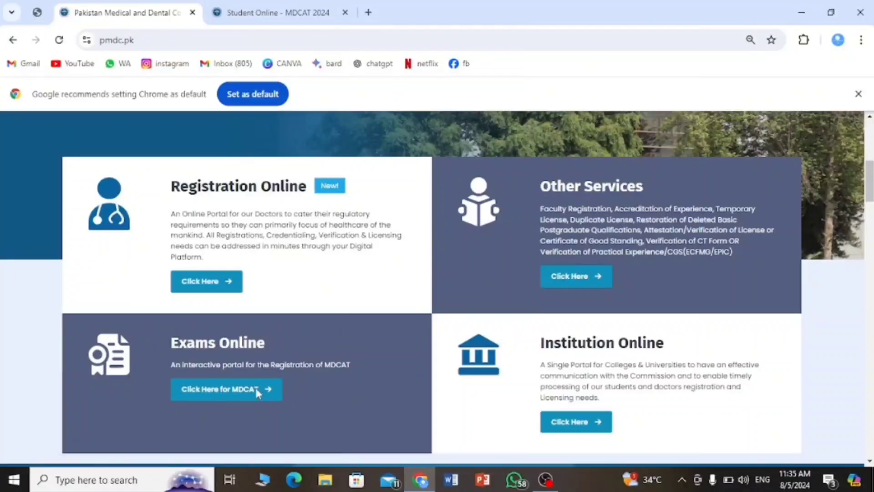
Open the MDCAT portal login page at mdcat.pmdc.pk from 'Click Here for MDCAT'.
click(258, 392)
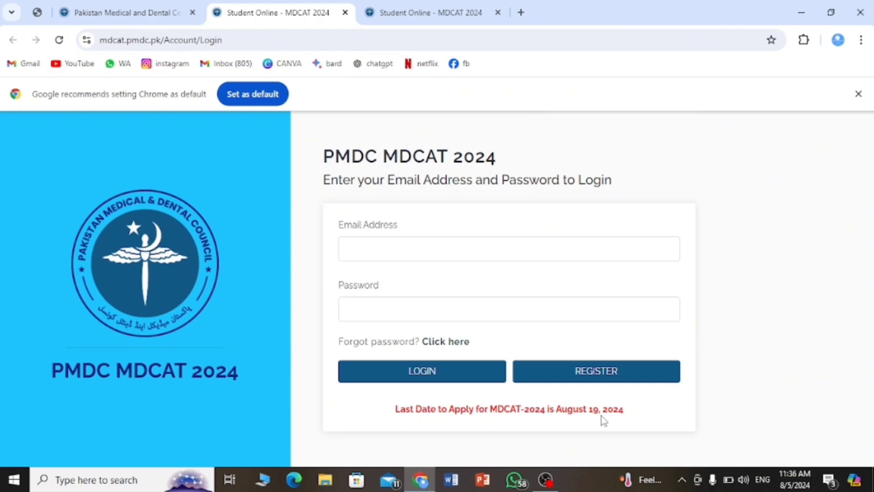
On the new account form, enter student and father names, choose CNIC/B-FORM, and enter the CNIC number.
click(578, 376)
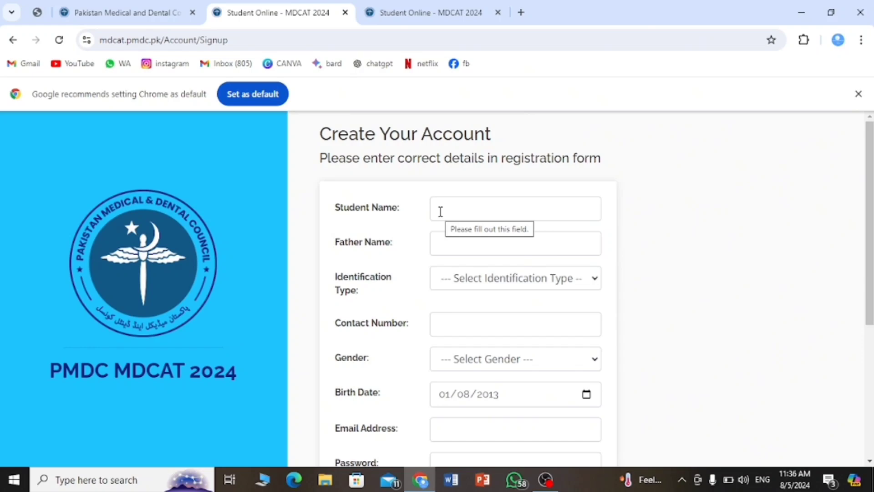
click(441, 211)
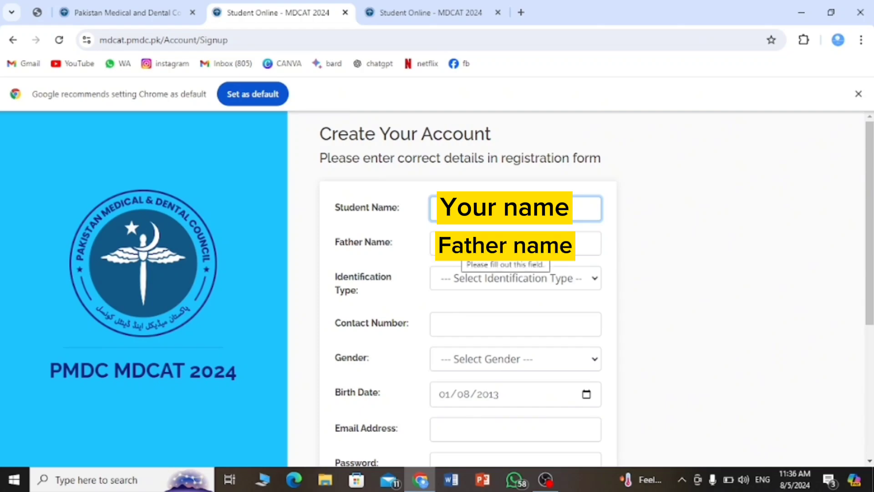
click(455, 250)
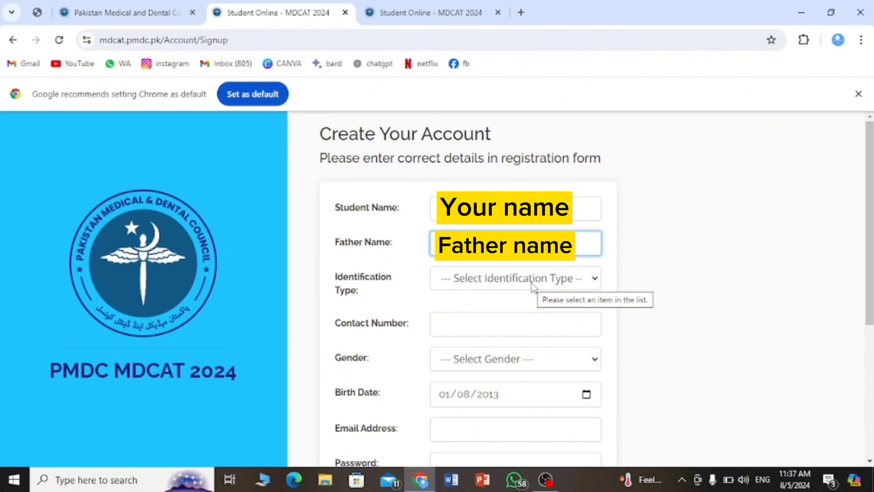
click(531, 283)
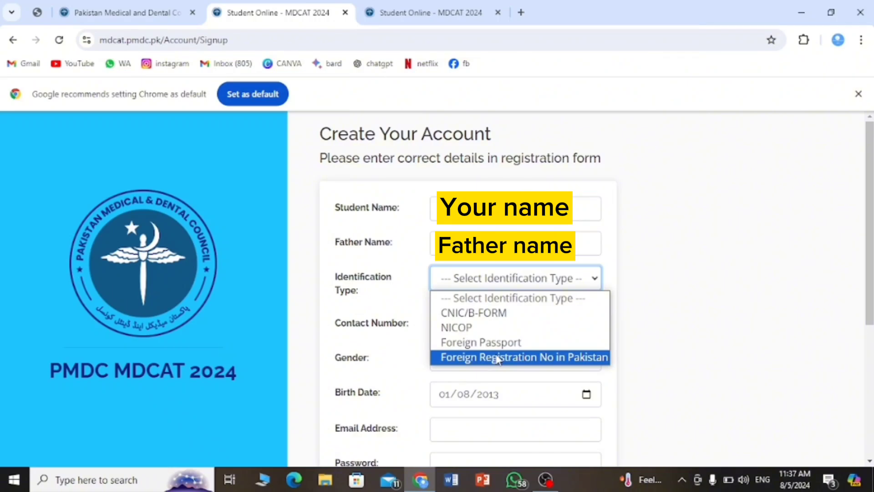
click(488, 313)
click(470, 329)
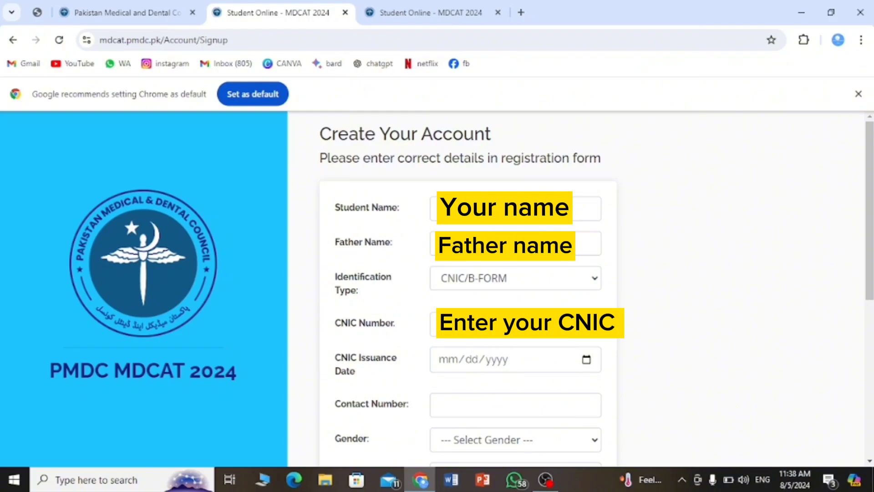
click(474, 328)
Set the CNIC Issuance Date to 08/30/2021.
click(587, 361)
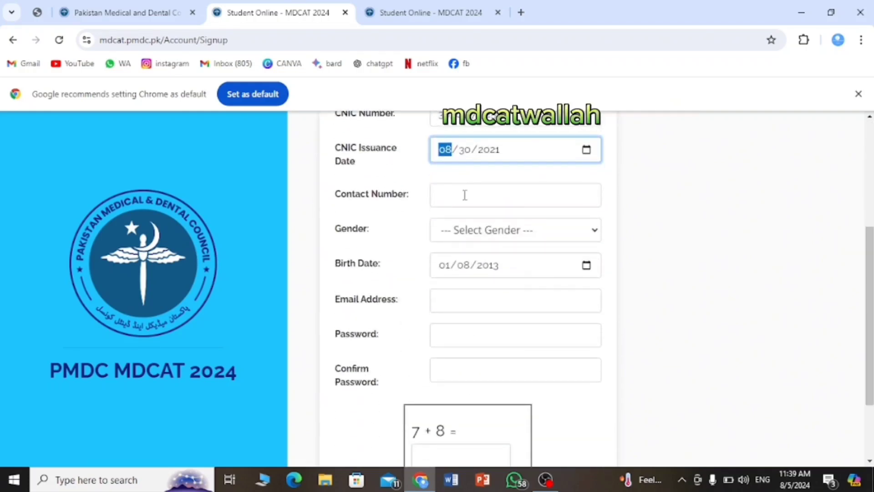
click(465, 195)
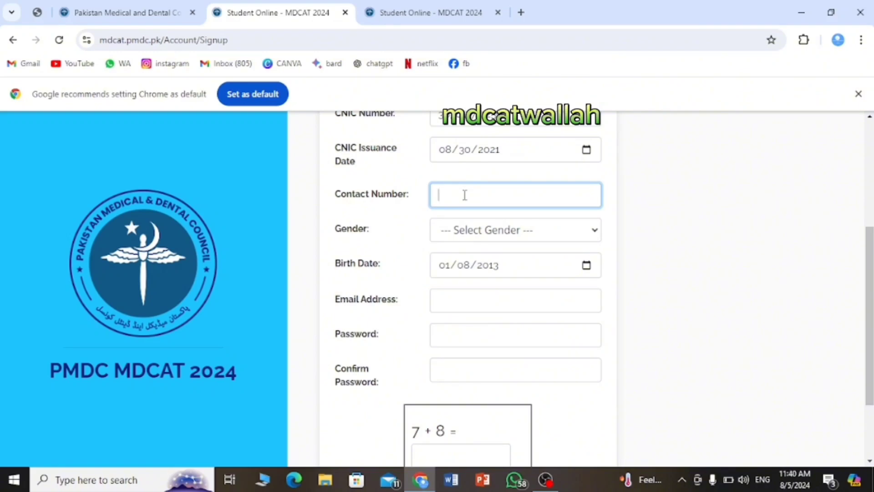
Enter the contact number, set gender to Male and birth date to 05/14/2002.
click(518, 232)
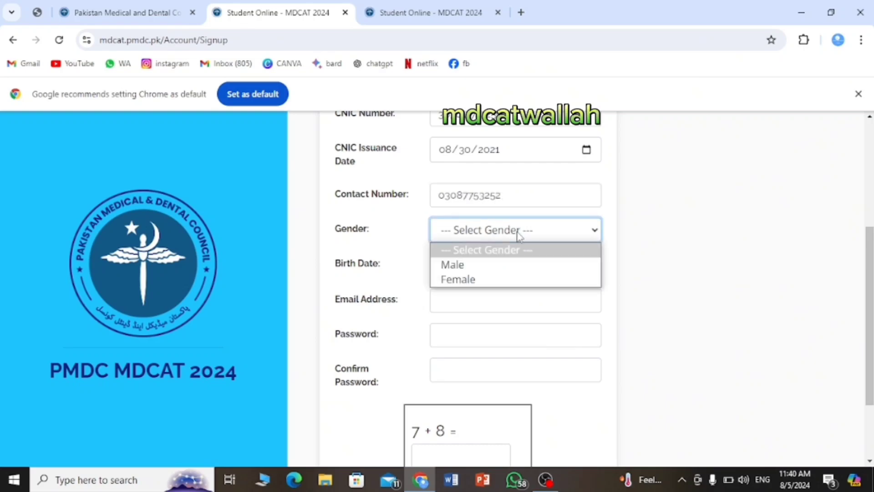
click(497, 268)
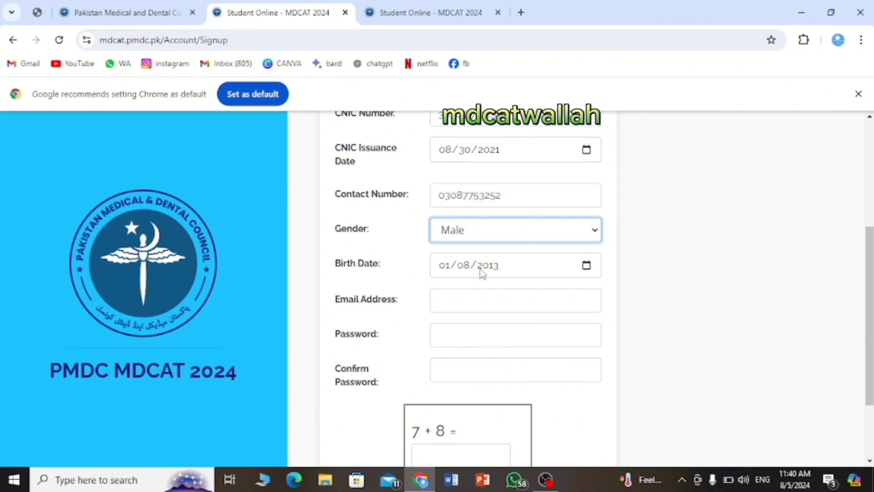
click(586, 268)
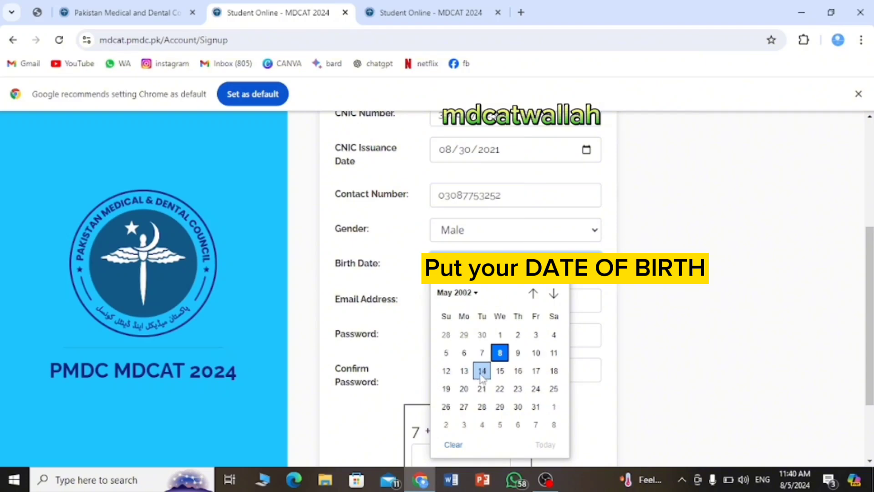
click(482, 370)
click(484, 373)
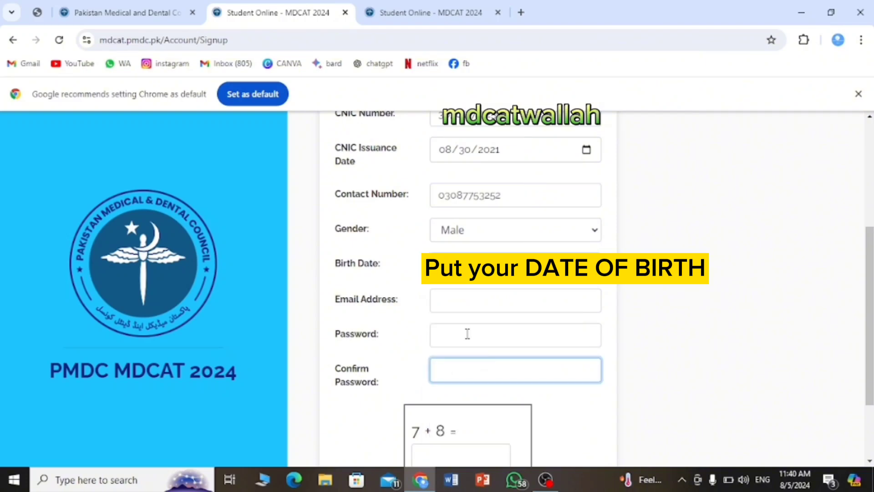
Fill in the e-mail address, then type the account password and confirm it.
click(464, 295)
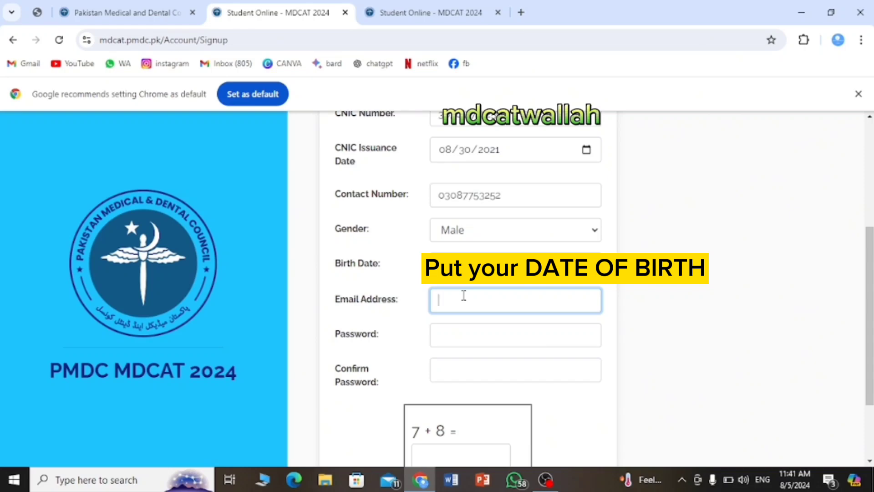
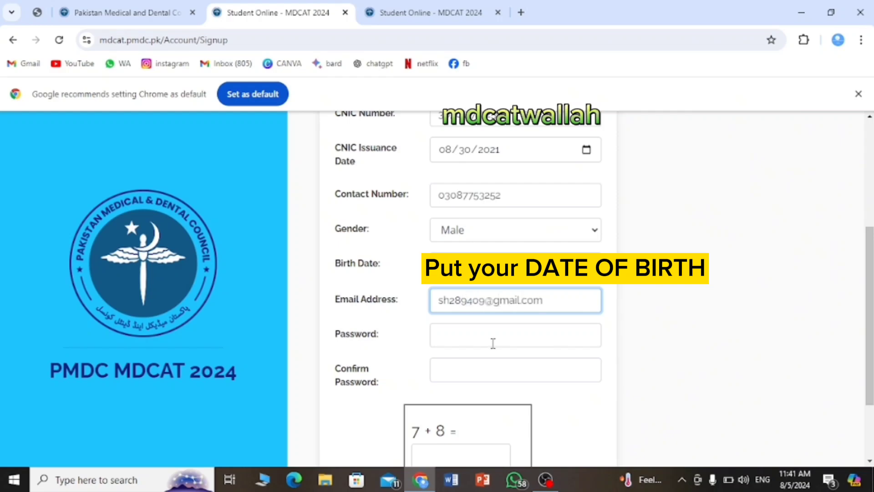
click(492, 343)
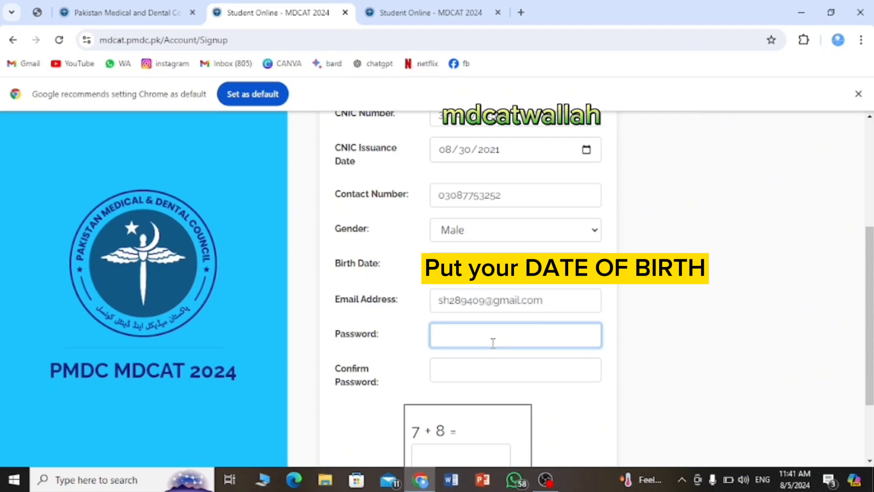
text(12345678910)
click(496, 373)
text(12345)
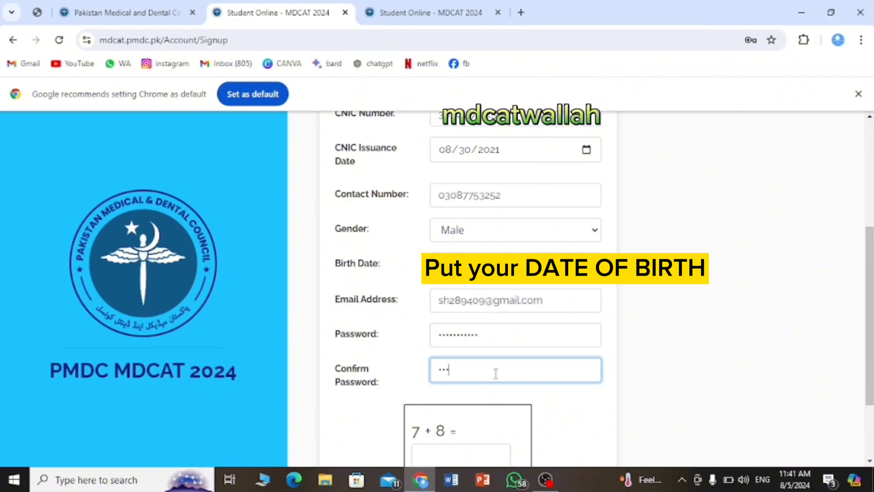
text(678910)
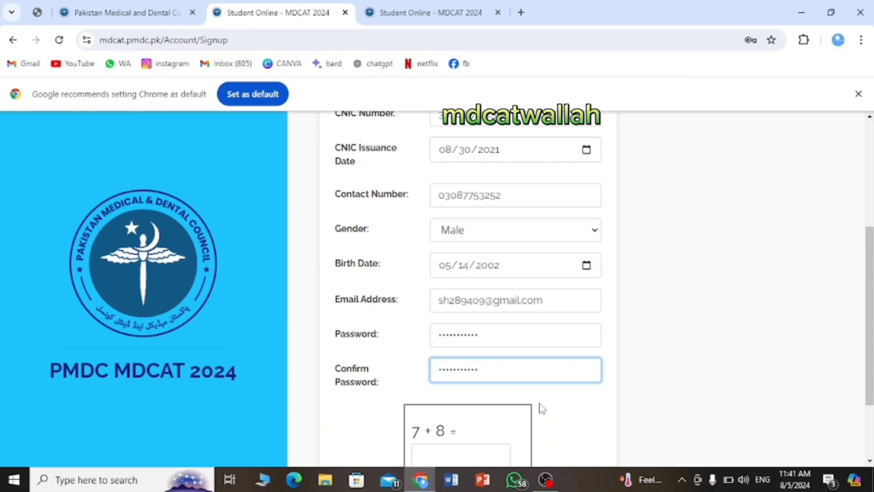
Answer the 7 + 8 check with 15 and submit the registration.
scroll(542, 408, down, 2)
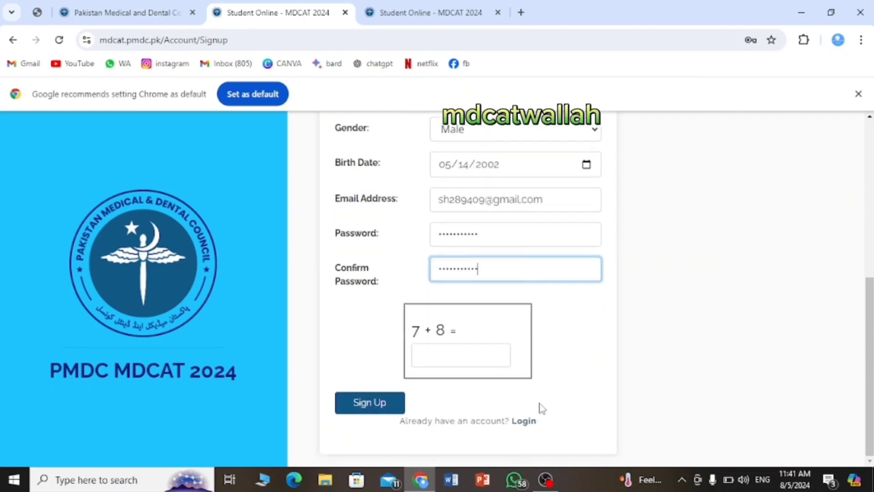
click(469, 351)
text(15)
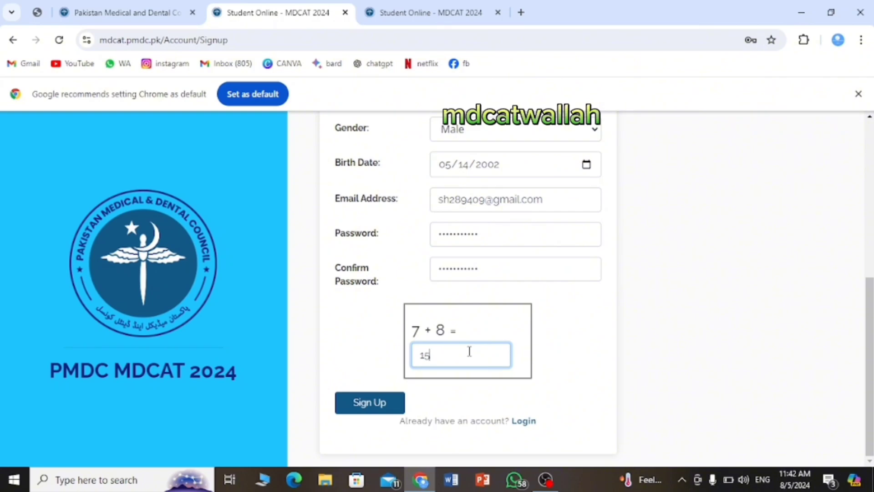
scroll(372, 258, up, 6)
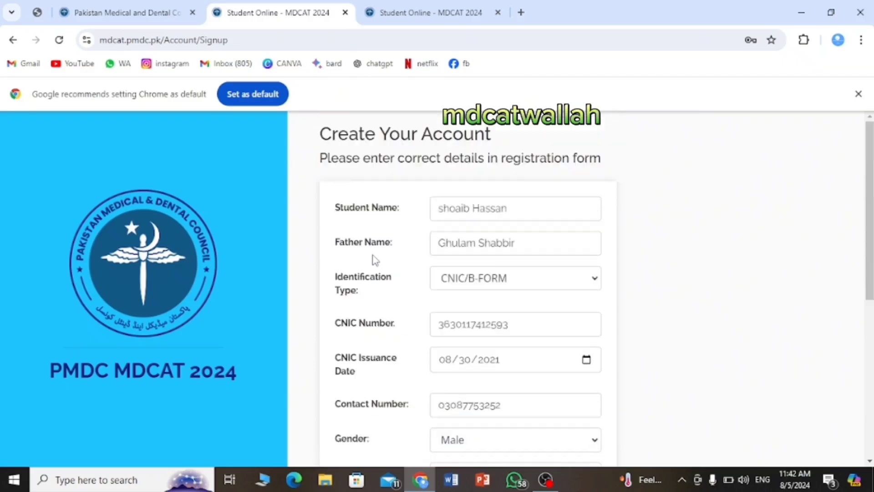
scroll(372, 257, down, 6)
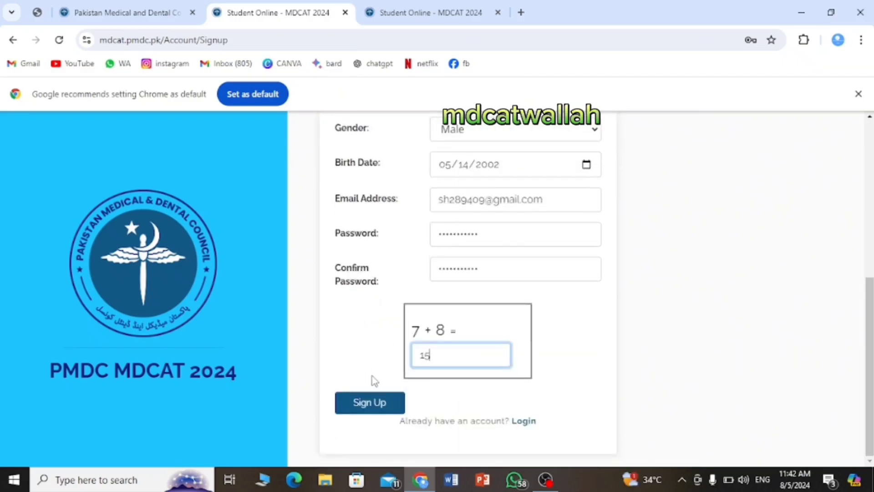
click(377, 411)
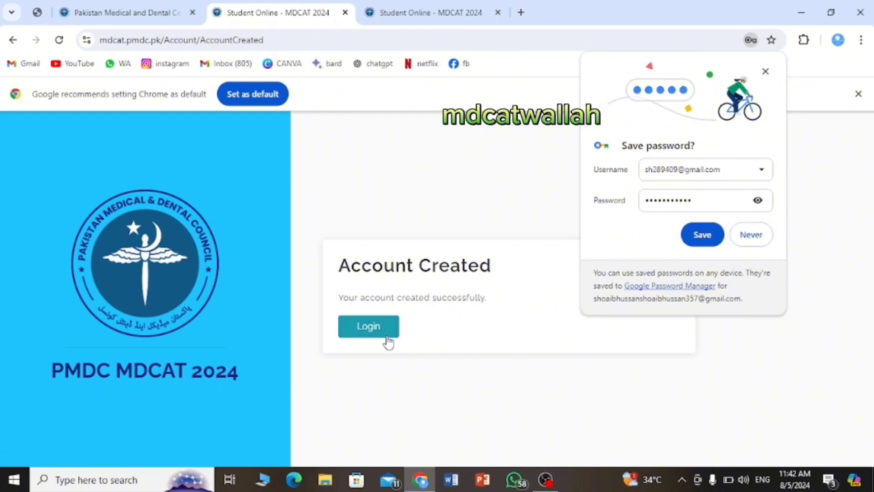
Save the new password in Chrome and log in to the MDCAT application form.
click(704, 235)
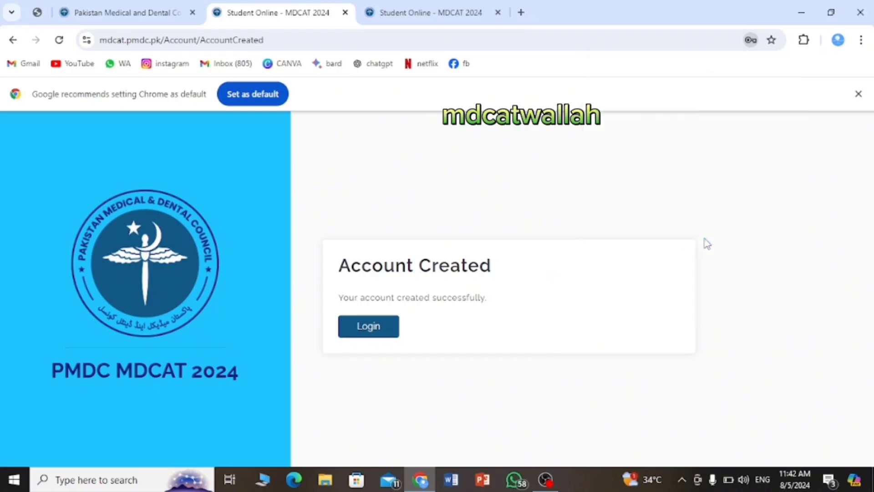
click(388, 335)
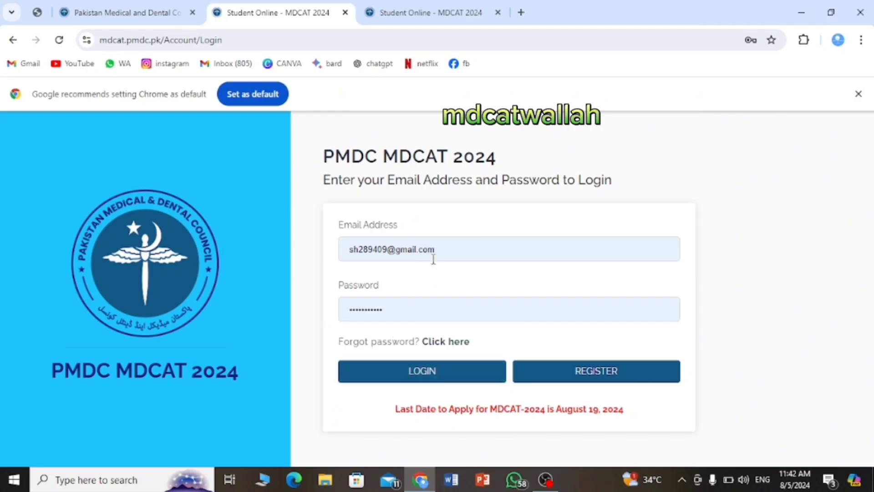
click(421, 371)
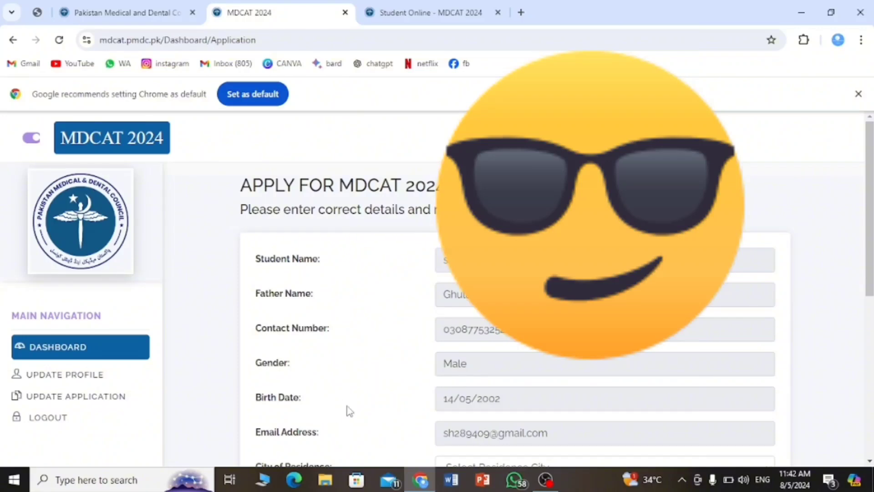
Choose Multan as the City of Residence on the application form.
scroll(418, 384, down, 8)
scroll(409, 326, up, 7)
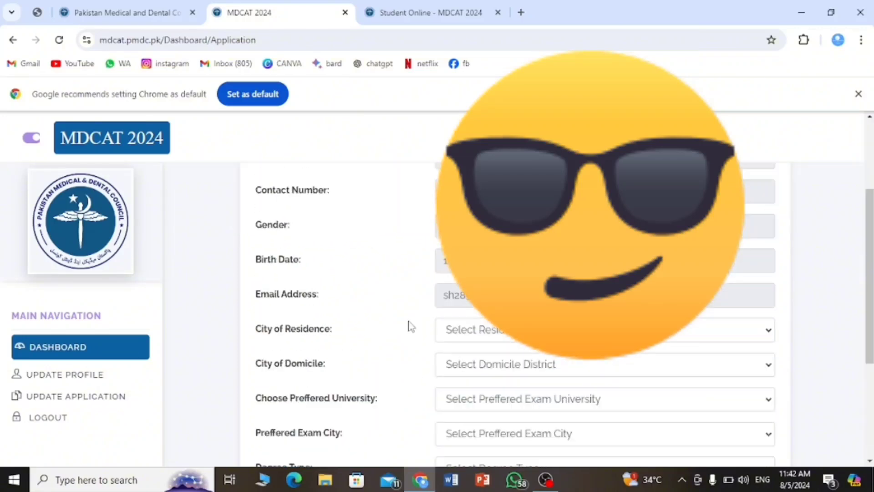
scroll(409, 326, down, 2)
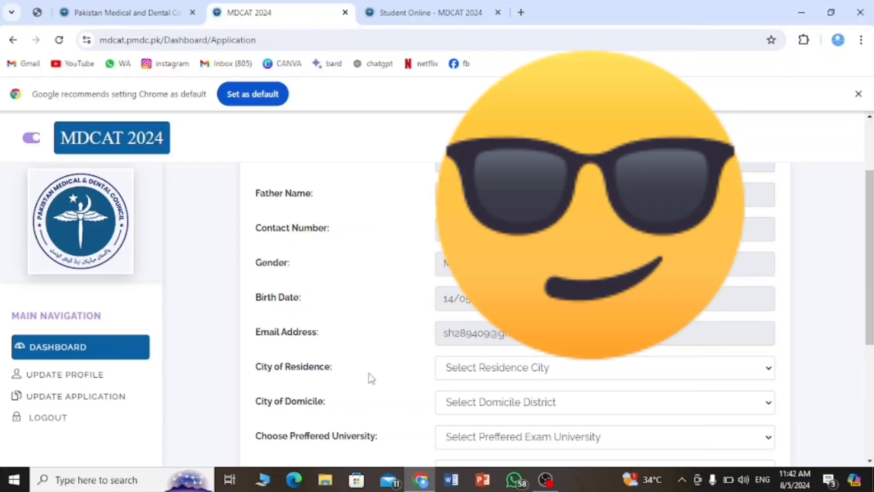
click(549, 370)
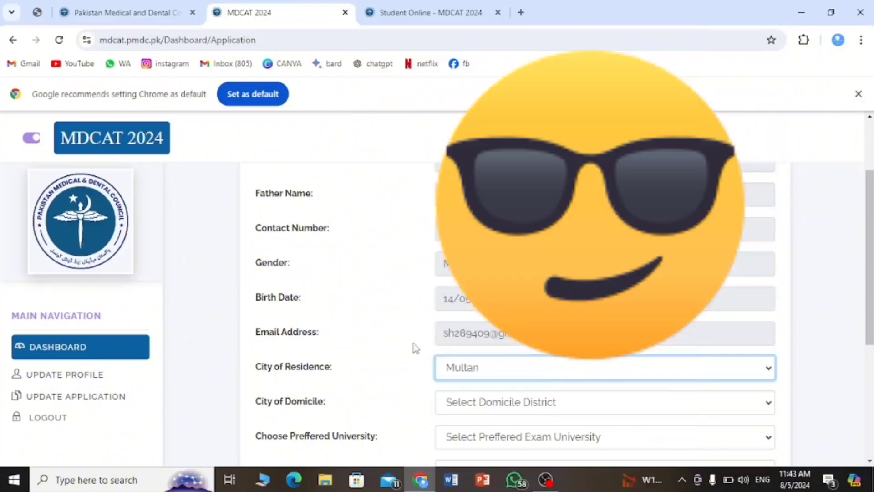
click(496, 403)
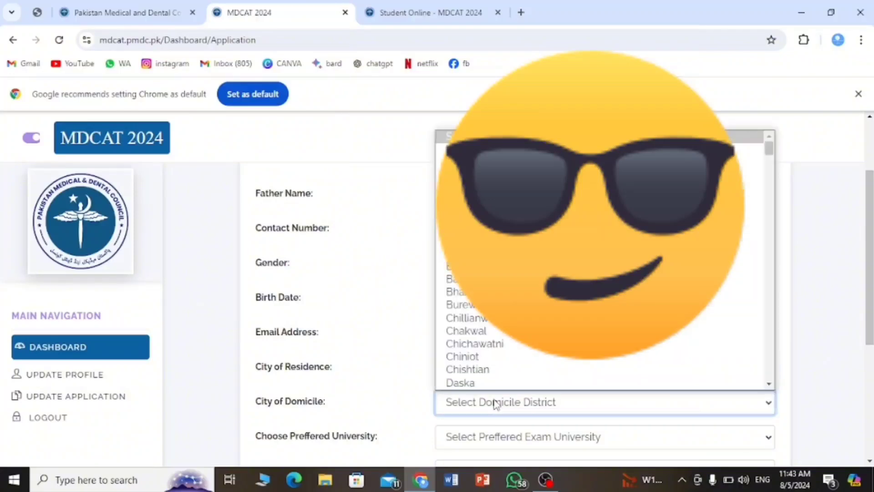
Scroll the domicile list and select Multan as the City of Domicile.
scroll(546, 318, down, 5)
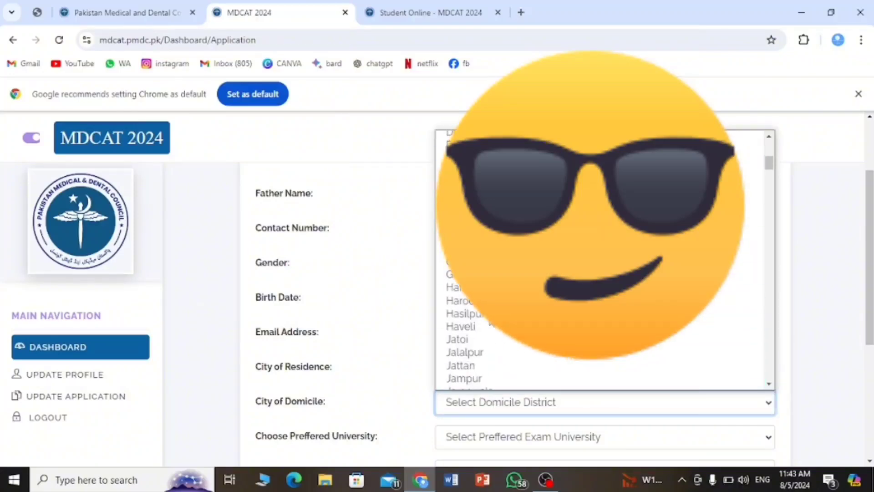
scroll(547, 319, down, 6)
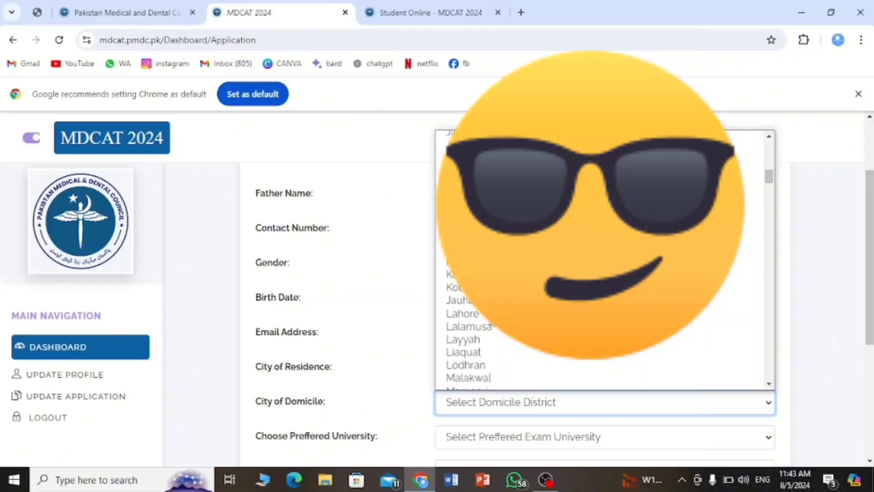
scroll(592, 266, down, 4)
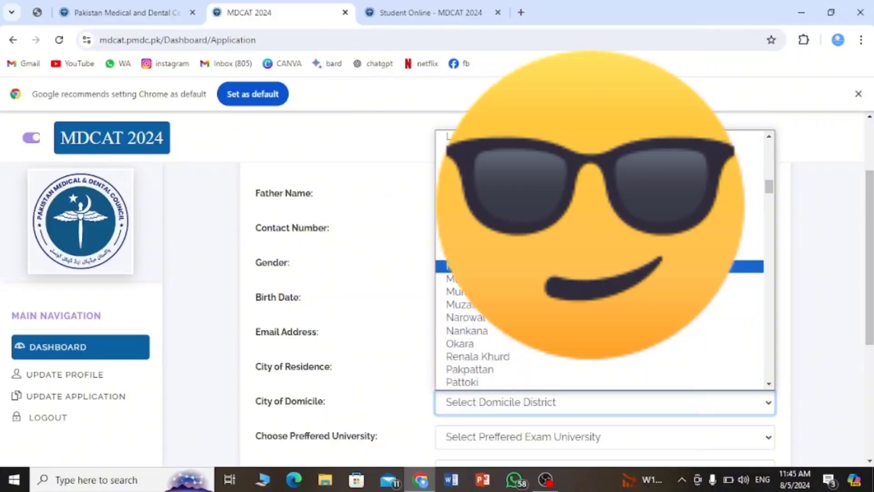
click(592, 266)
scroll(407, 335, down, 1)
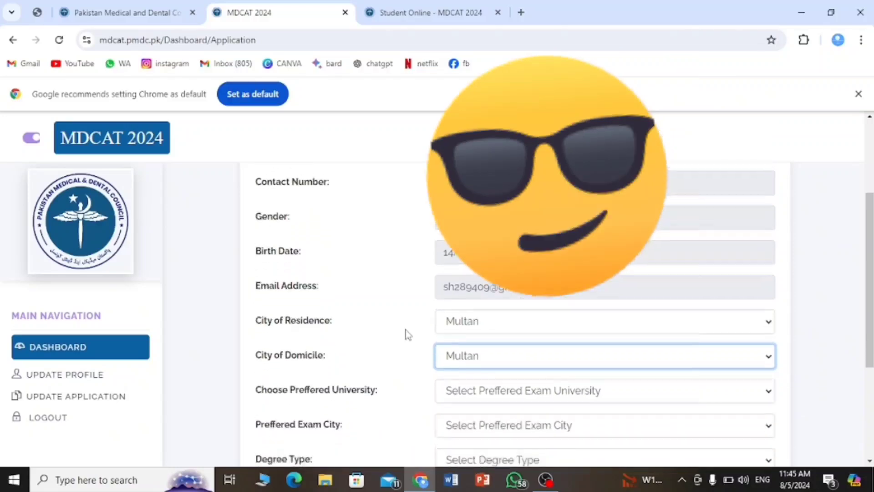
scroll(407, 335, down, 1)
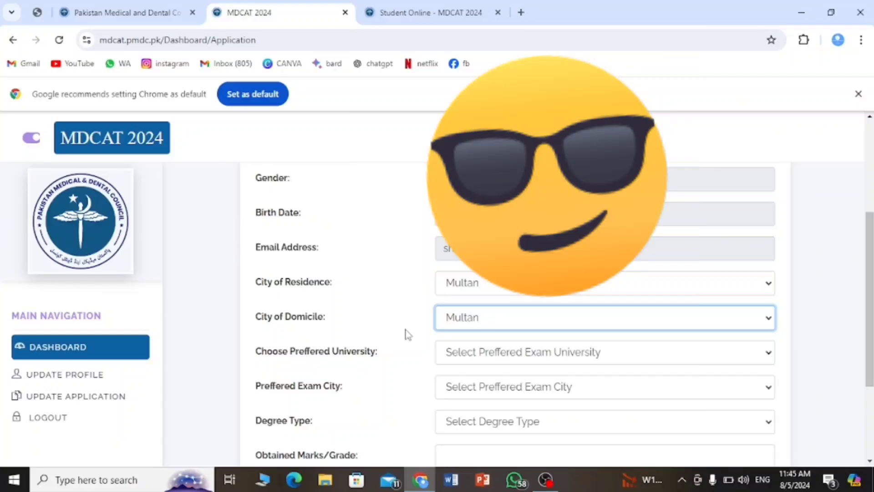
Choose Punjab (University of Health Sciences, Lahore) as exam university and Multan as exam city.
click(496, 355)
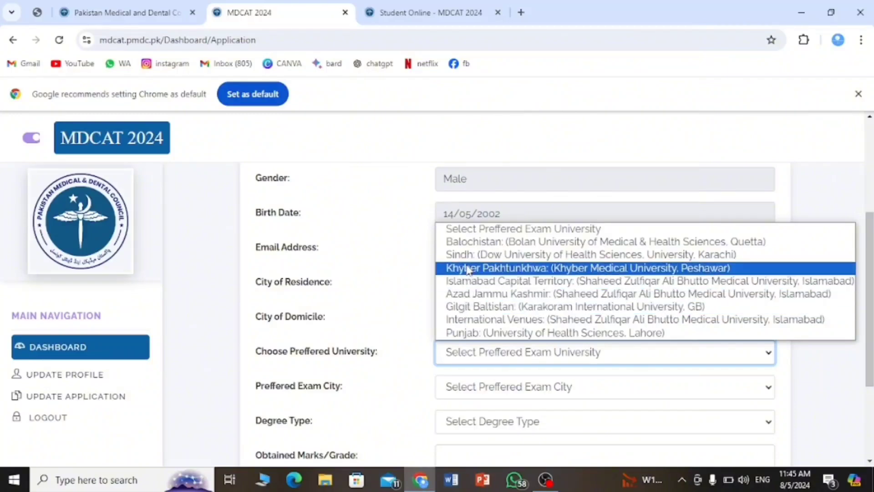
click(473, 334)
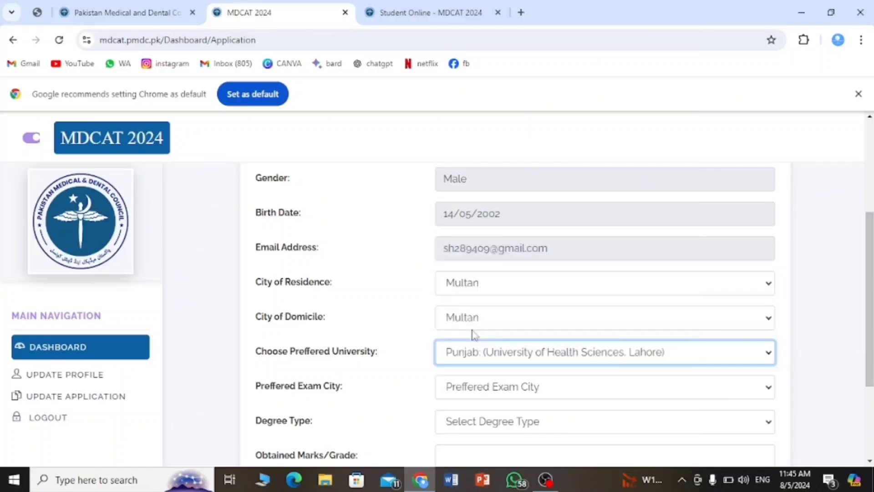
click(512, 387)
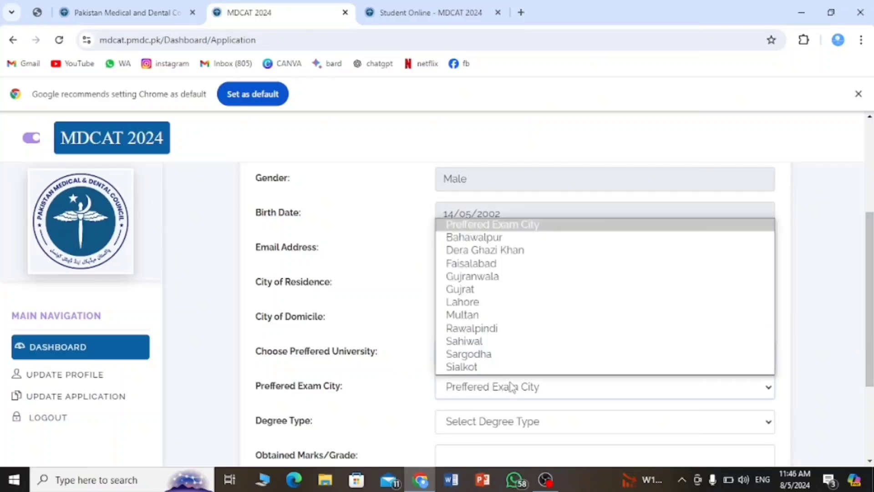
click(496, 324)
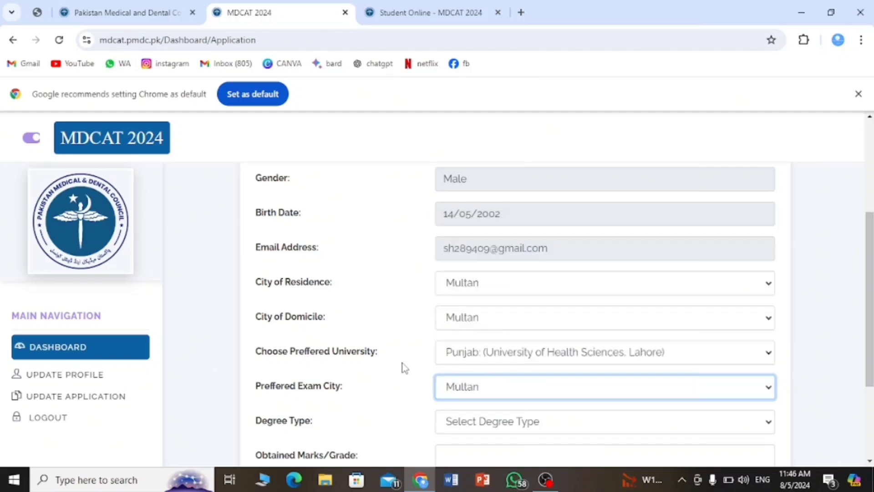
Set the degree type to FSC and enter obtained marks 1020/1100.
scroll(404, 368, down, 1)
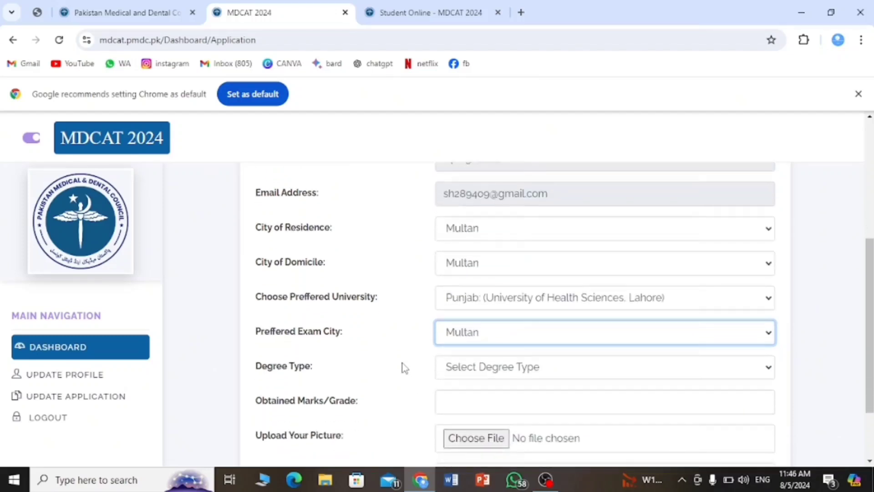
click(460, 373)
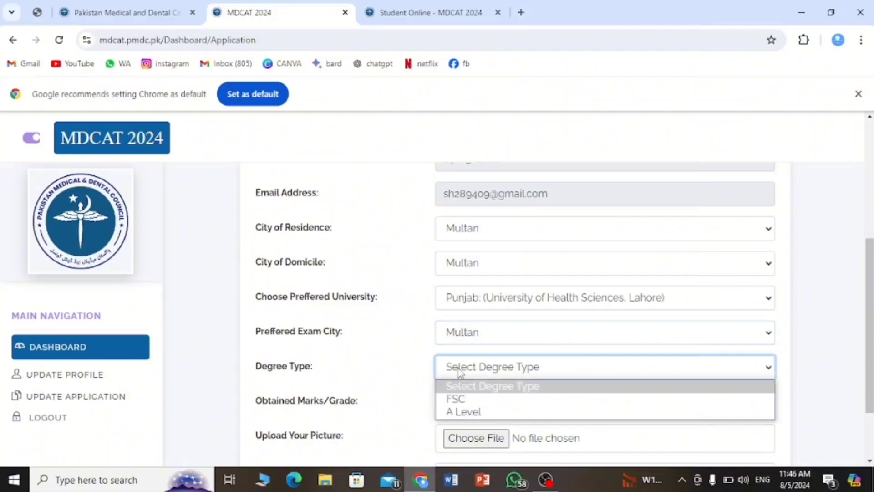
click(458, 399)
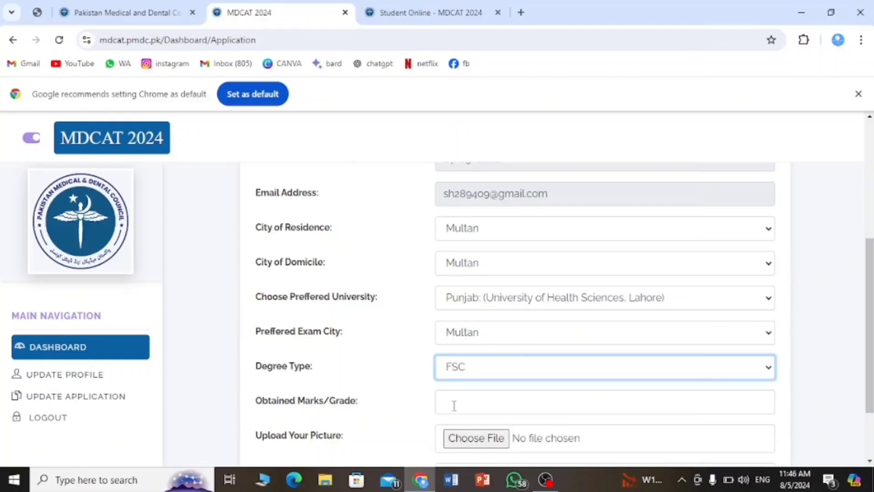
click(462, 403)
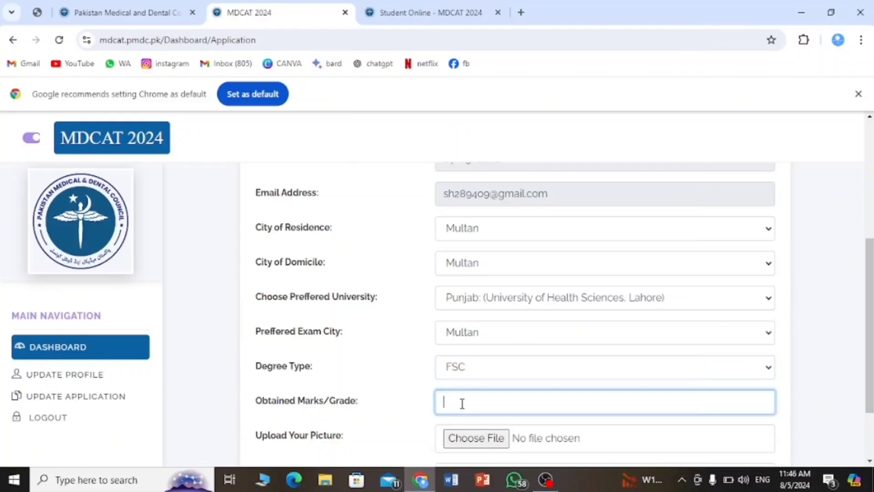
text(1020/1100)
scroll(417, 378, down, 2)
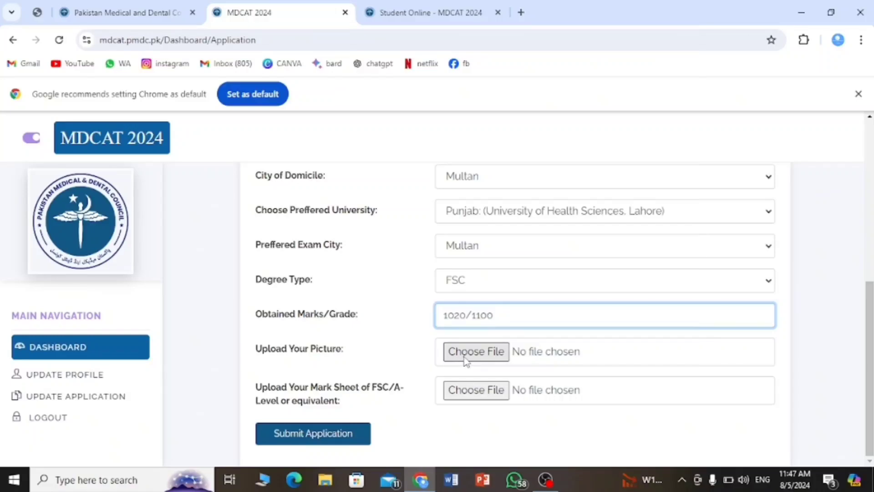
Upload the applicant's photo from Downloads as the application picture.
click(459, 359)
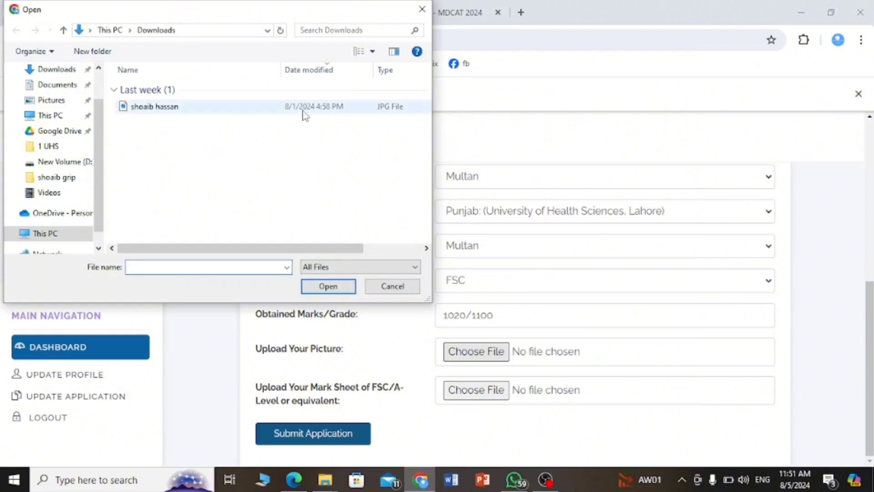
click(303, 108)
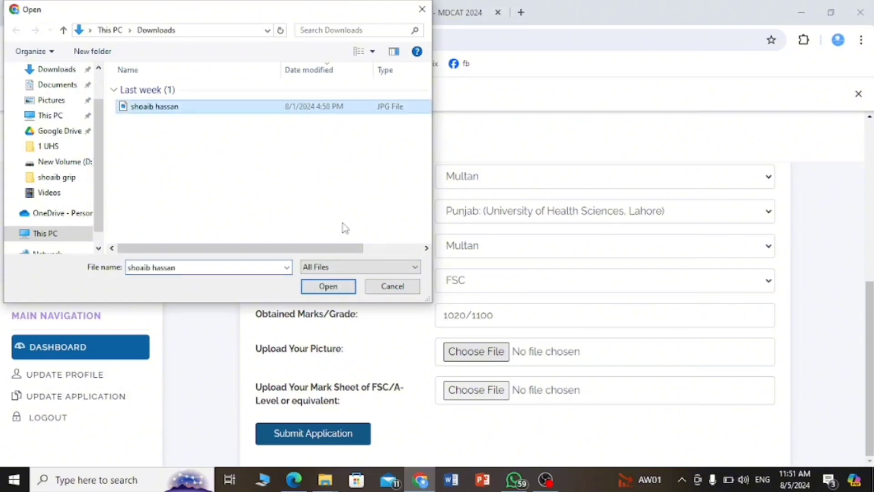
click(333, 287)
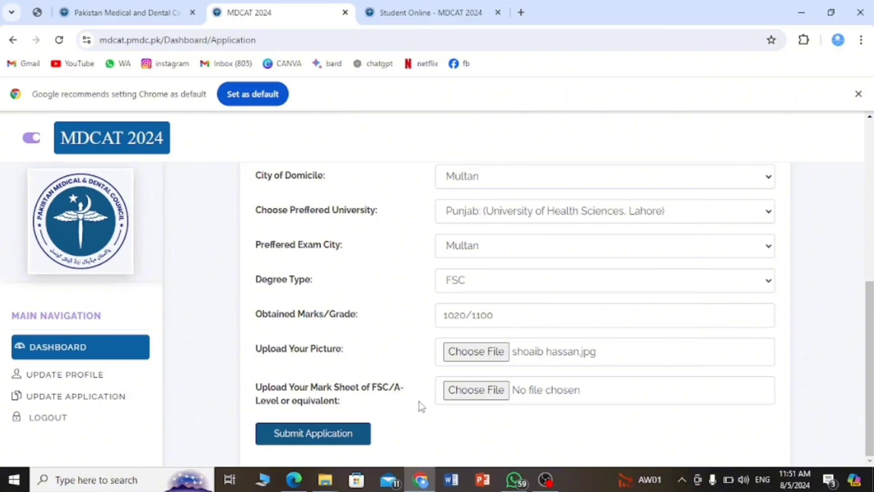
Attach the same JPG from Downloads as the FSC mark sheet.
click(464, 396)
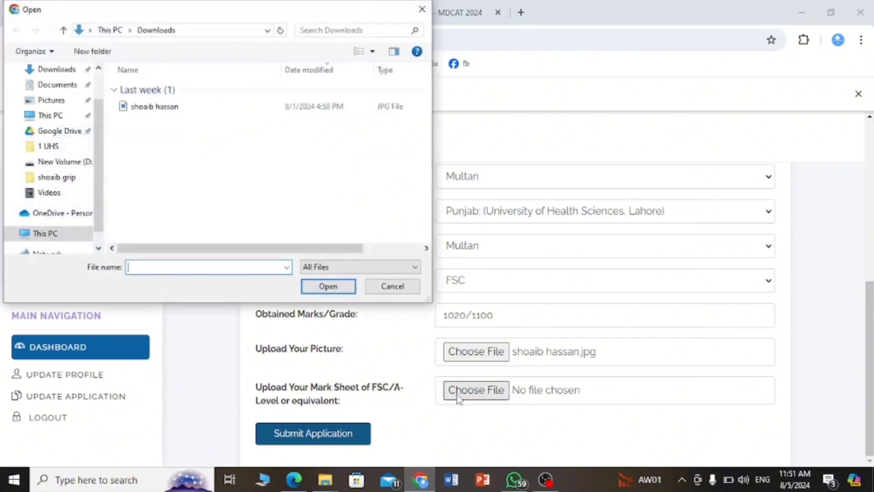
click(301, 112)
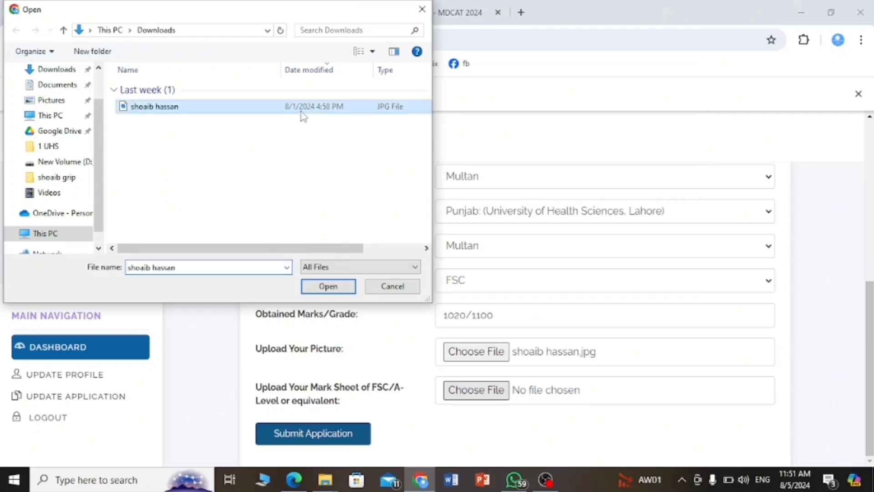
click(326, 286)
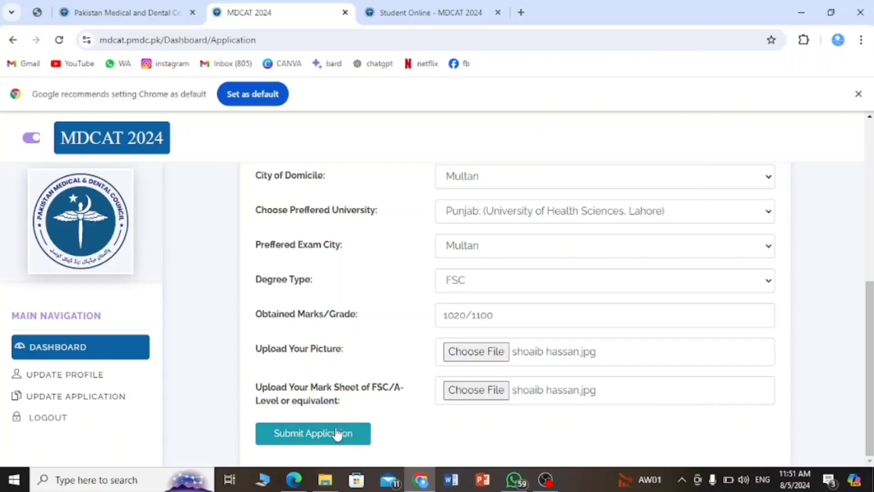
Submit the completed MDCAT 2024 application and wait for its Un-Paid details page.
click(337, 434)
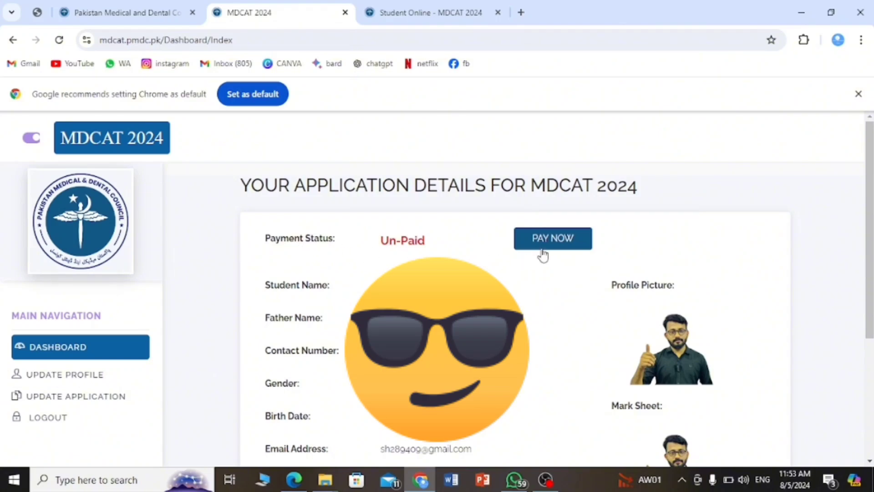
Go to the fee payment page and agree the fee is non-refundable and non-transferable.
click(552, 246)
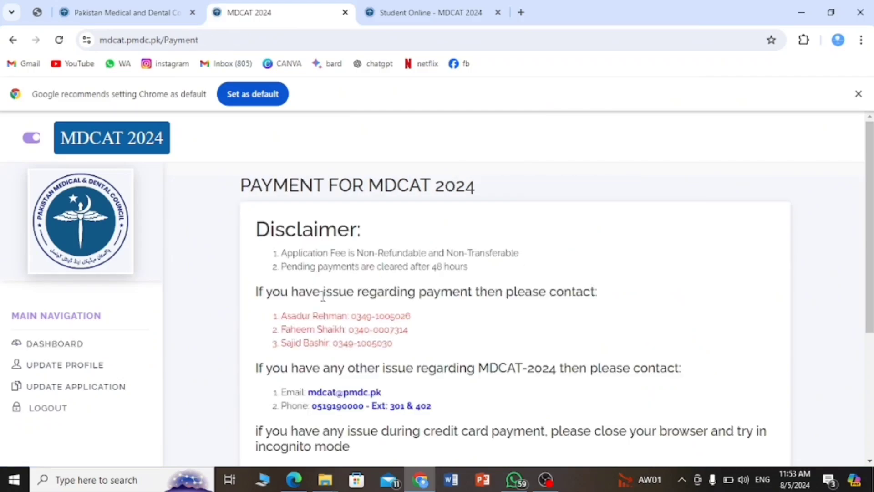
scroll(355, 319, down, 3)
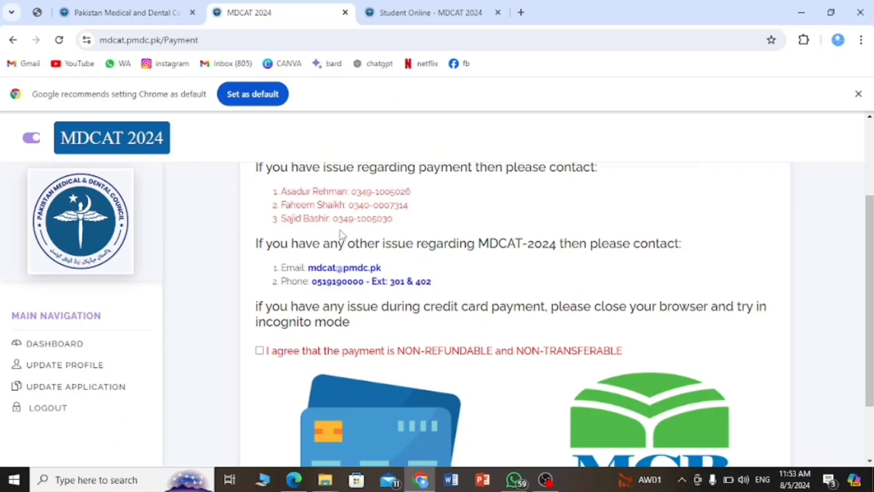
scroll(369, 244, down, 1)
scroll(369, 243, down, 1)
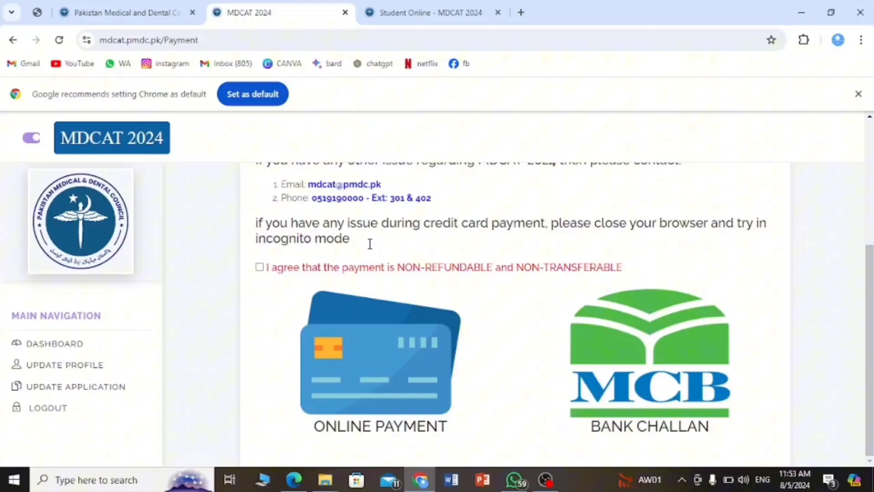
click(260, 268)
scroll(317, 291, up, 4)
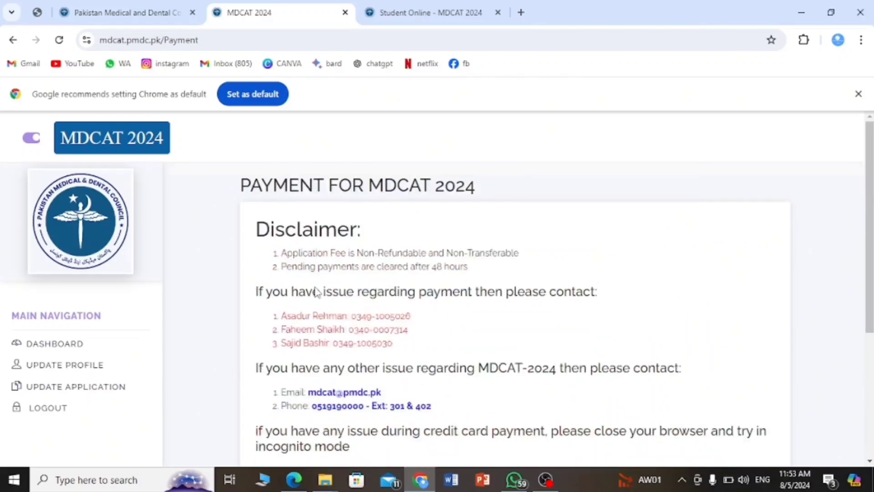
scroll(317, 292, down, 4)
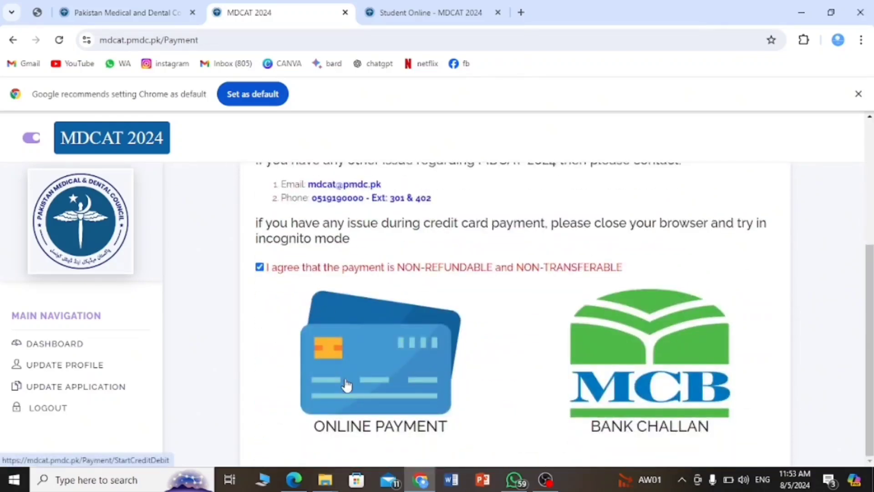
Generate the MCB bank challan and open its PDF showing 8030 due 20-08-2024.
click(619, 402)
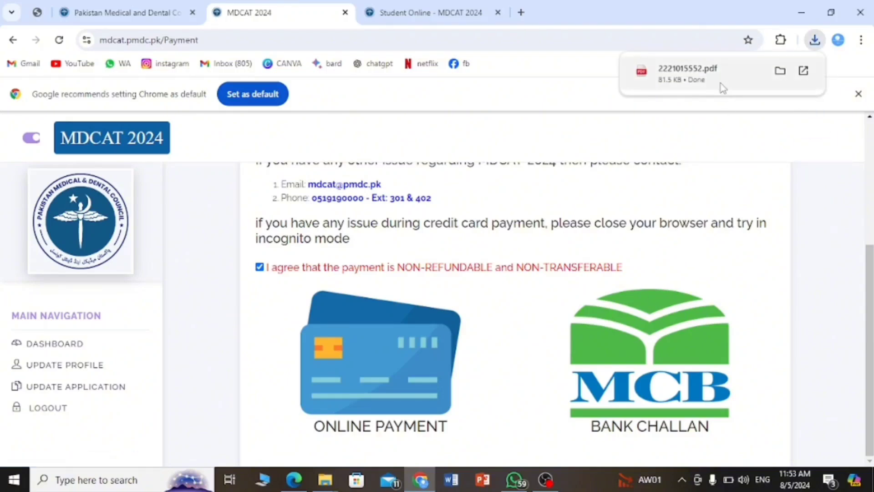
click(720, 86)
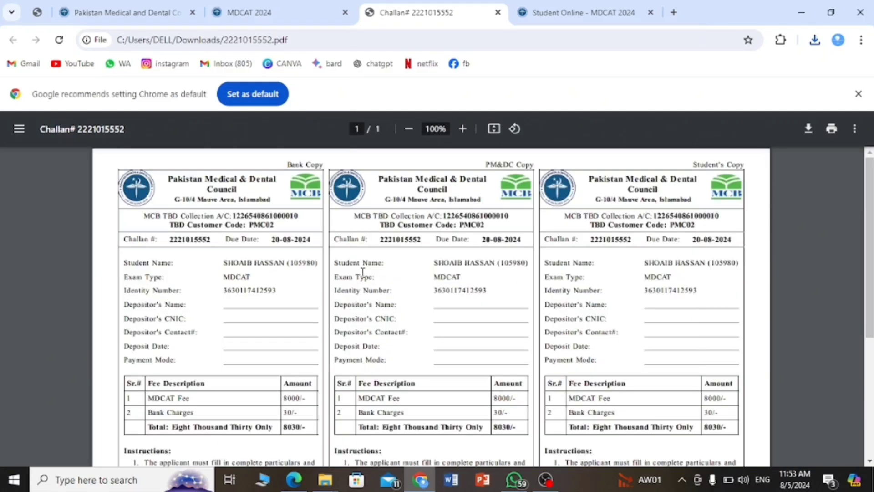
scroll(363, 272, down, 5)
scroll(362, 271, up, 5)
scroll(362, 272, down, 5)
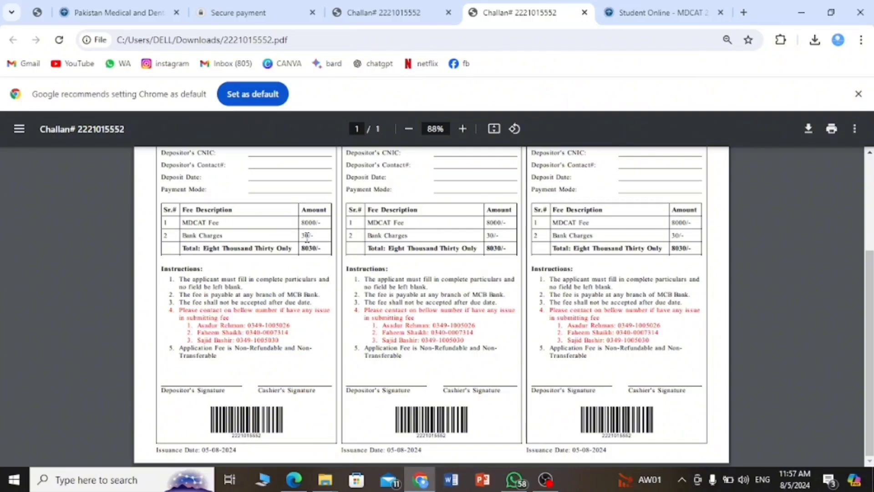
Switch to the MCB eGate checkout tab and review the Rs 8,015.00 card, billing and order details.
click(256, 13)
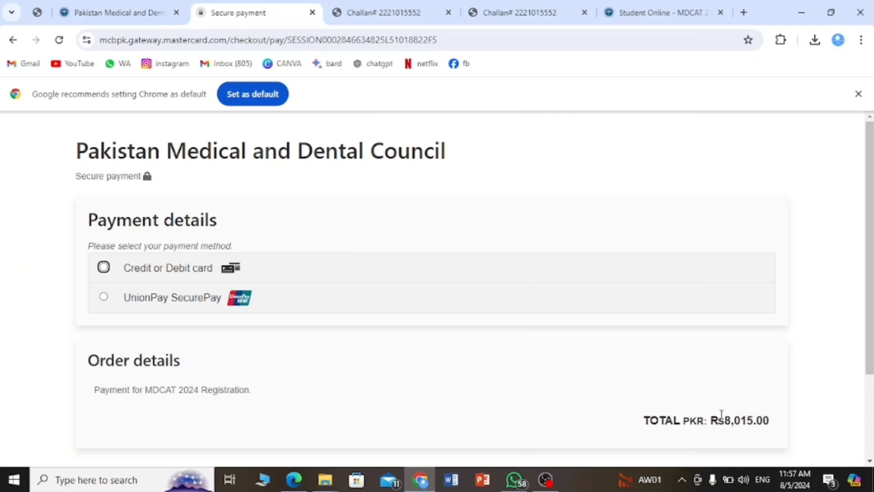
scroll(534, 349, down, 3)
scroll(534, 349, up, 3)
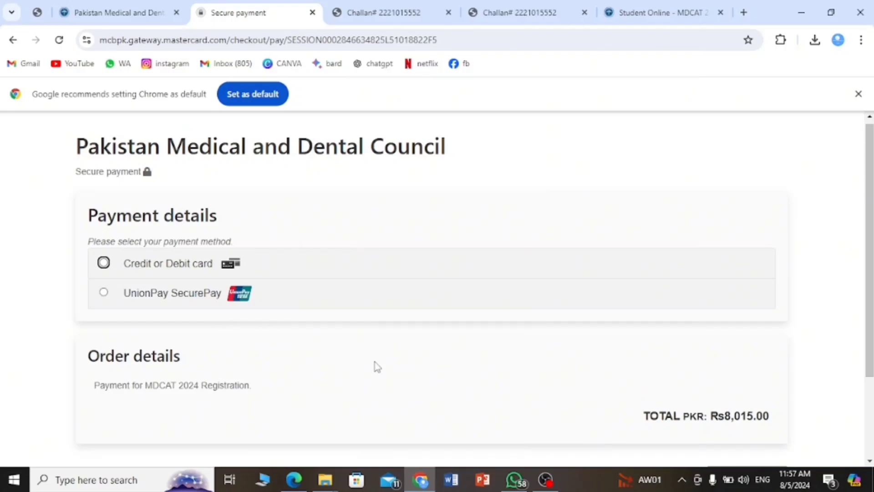
scroll(377, 367, down, 3)
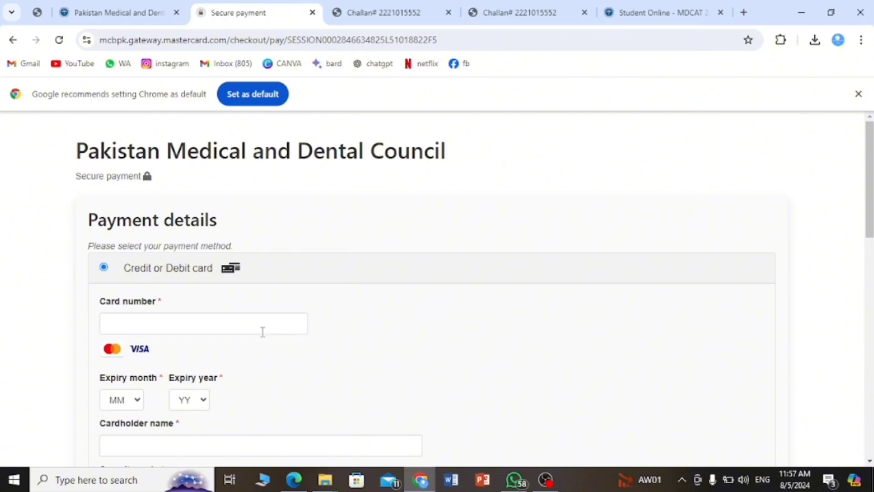
scroll(285, 339, down, 2)
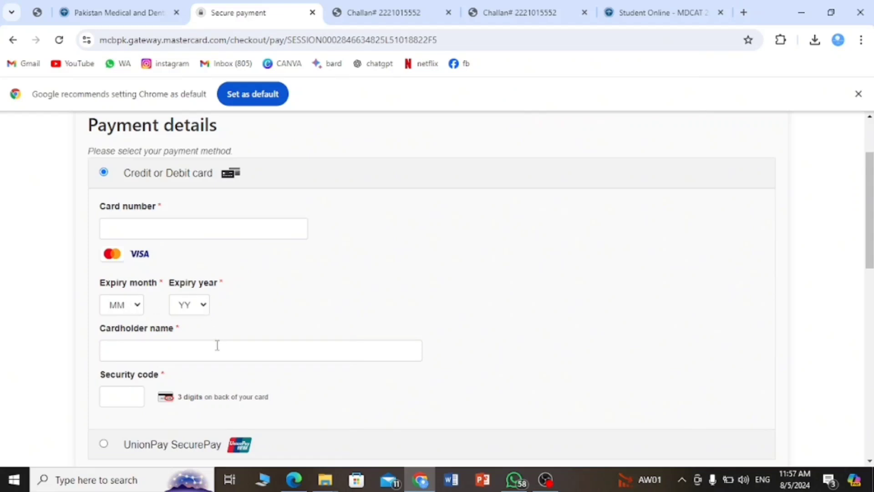
scroll(219, 348, down, 2)
scroll(219, 348, down, 1)
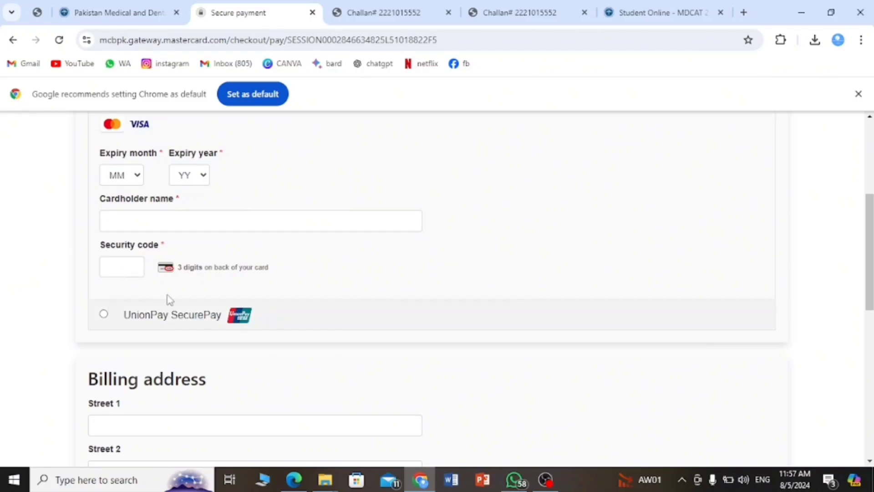
scroll(200, 313, down, 4)
scroll(199, 313, down, 4)
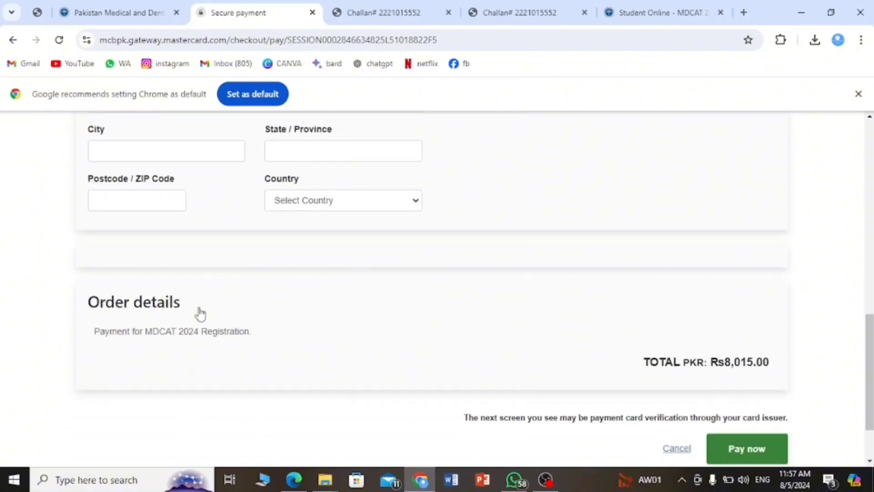
scroll(199, 312, up, 3)
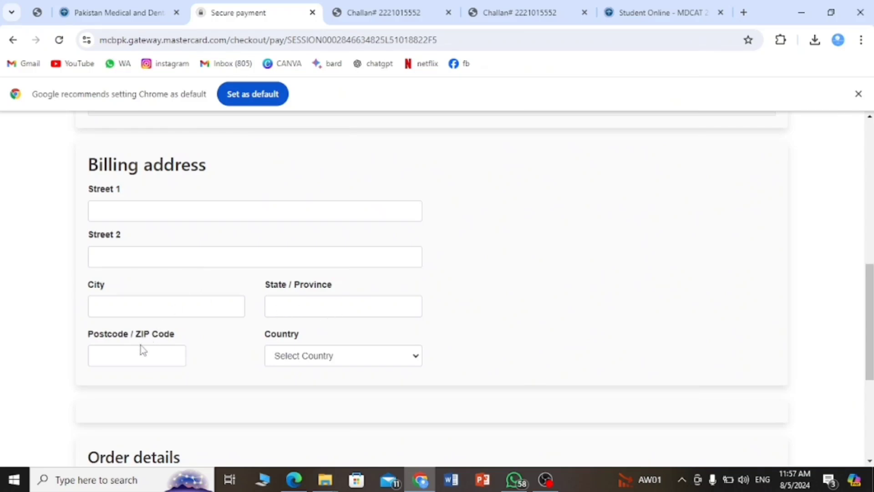
scroll(310, 356, down, 5)
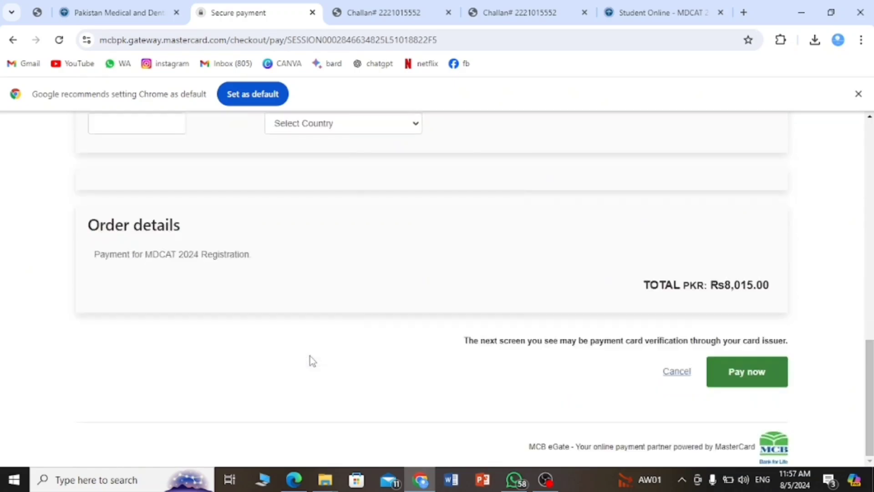
scroll(310, 356, up, 5)
scroll(310, 356, down, 5)
scroll(190, 190, up, 5)
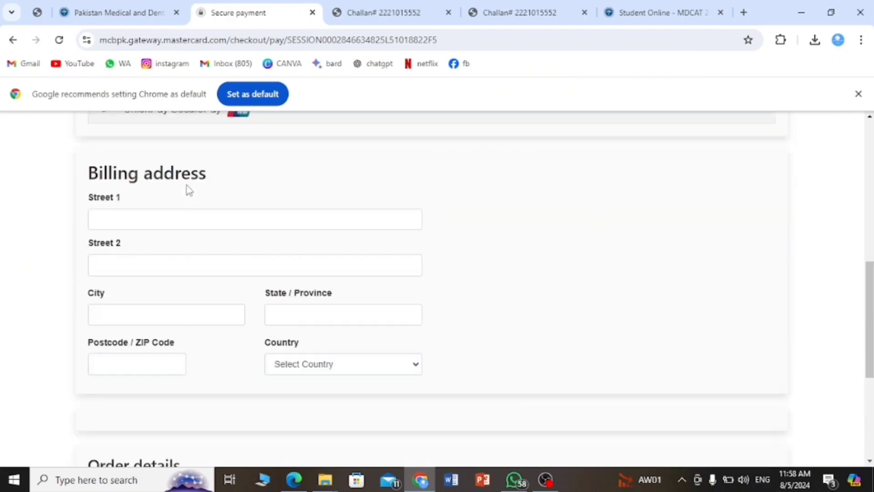
Go back to mdcat.pmdc.pk/Payment and view the online payment and bank challan options.
click(13, 41)
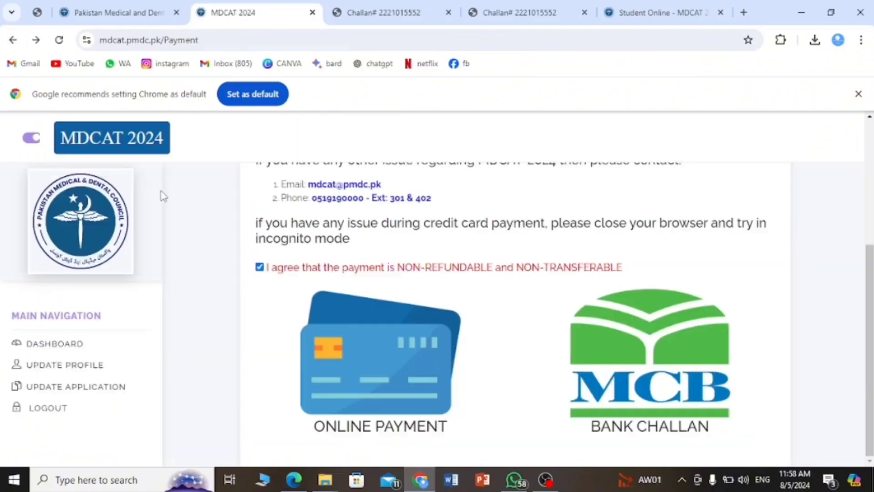
scroll(300, 270, up, 4)
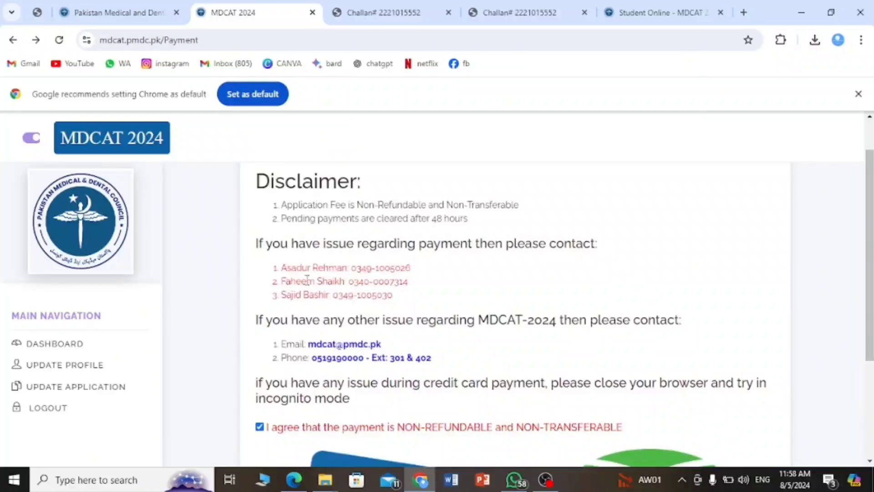
scroll(331, 310, up, 1)
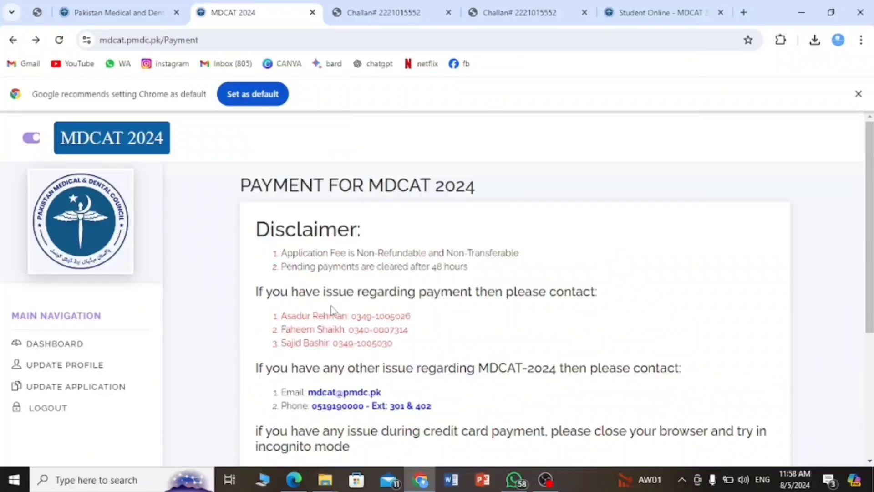
scroll(332, 310, down, 4)
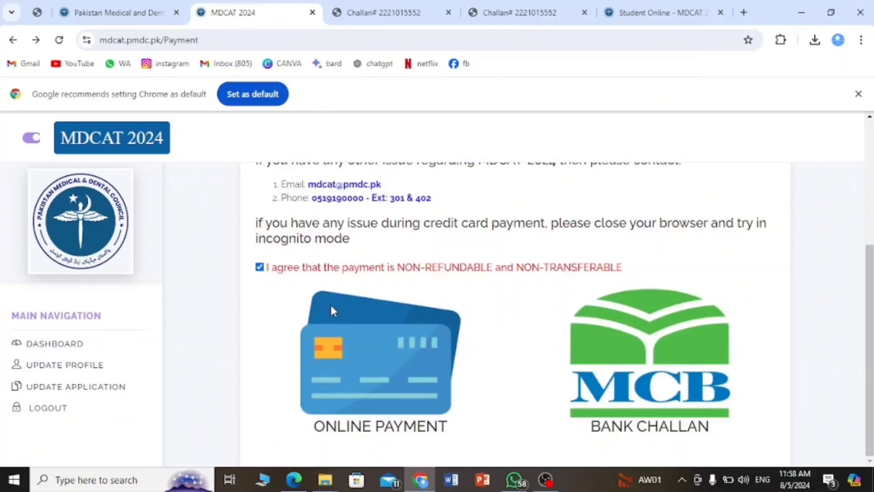